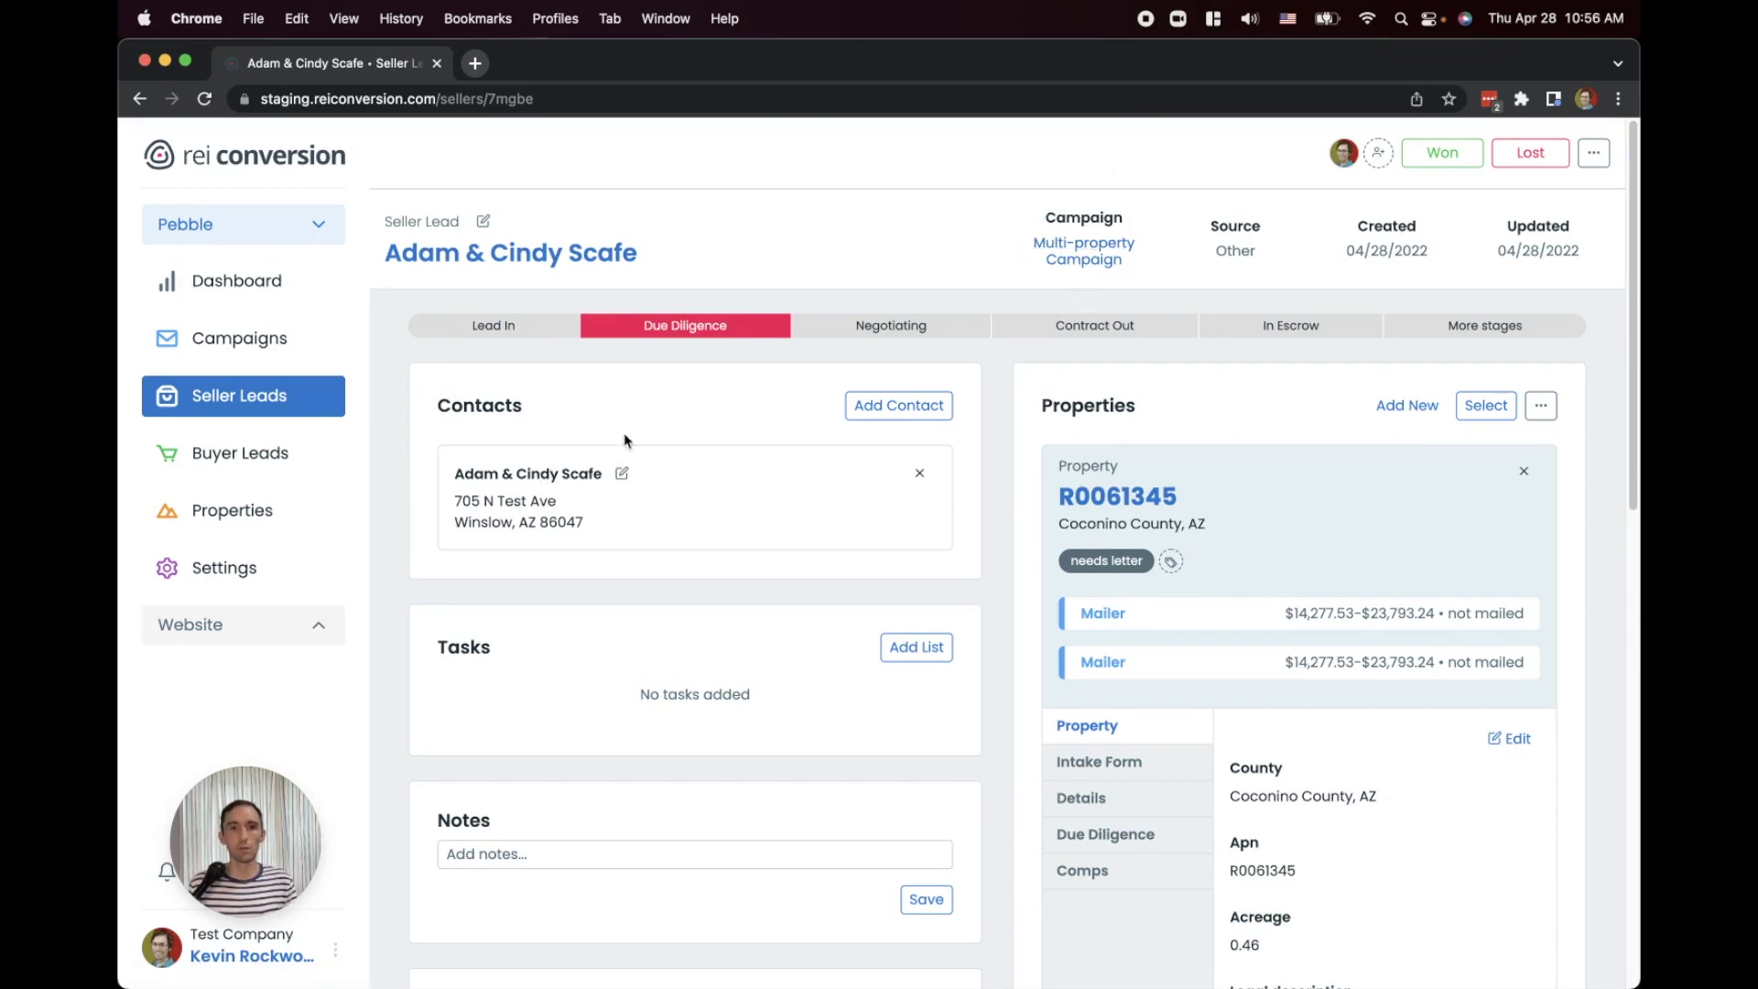
Search the existing contacts and add the one with the 6.79-acre Sevier TN property to the seller lead.
scroll(1330, 540, "down", 10)
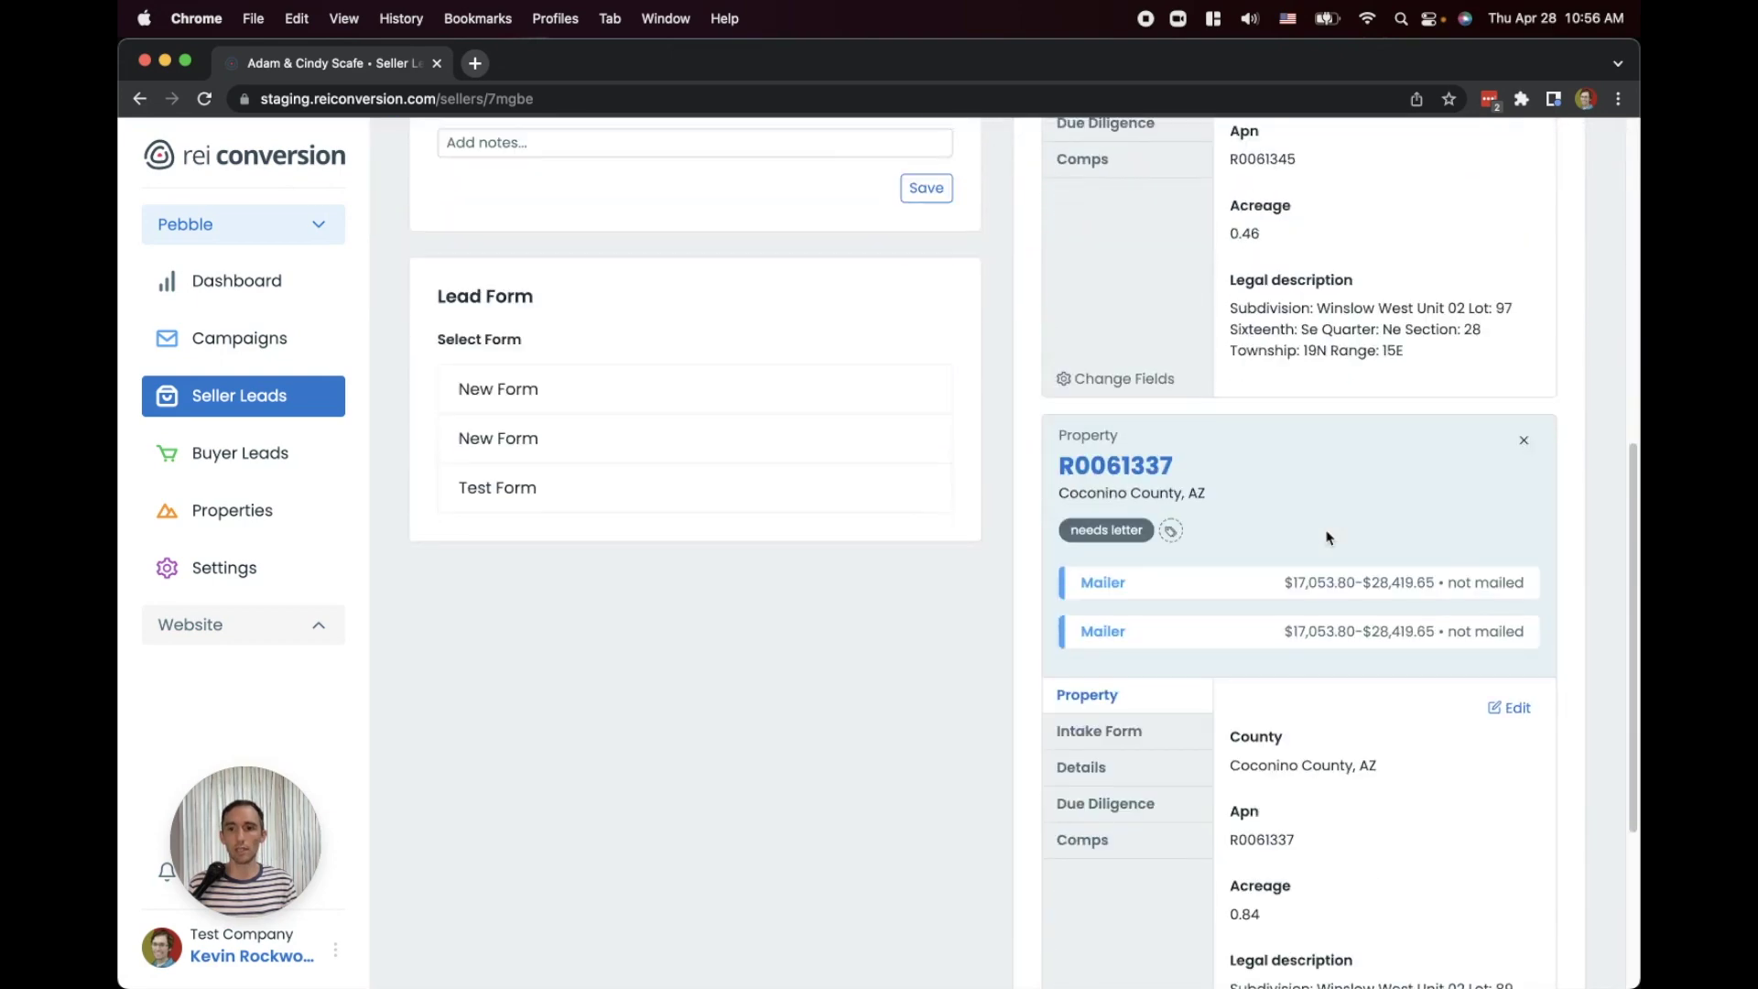
scroll(1330, 540, "up", 10)
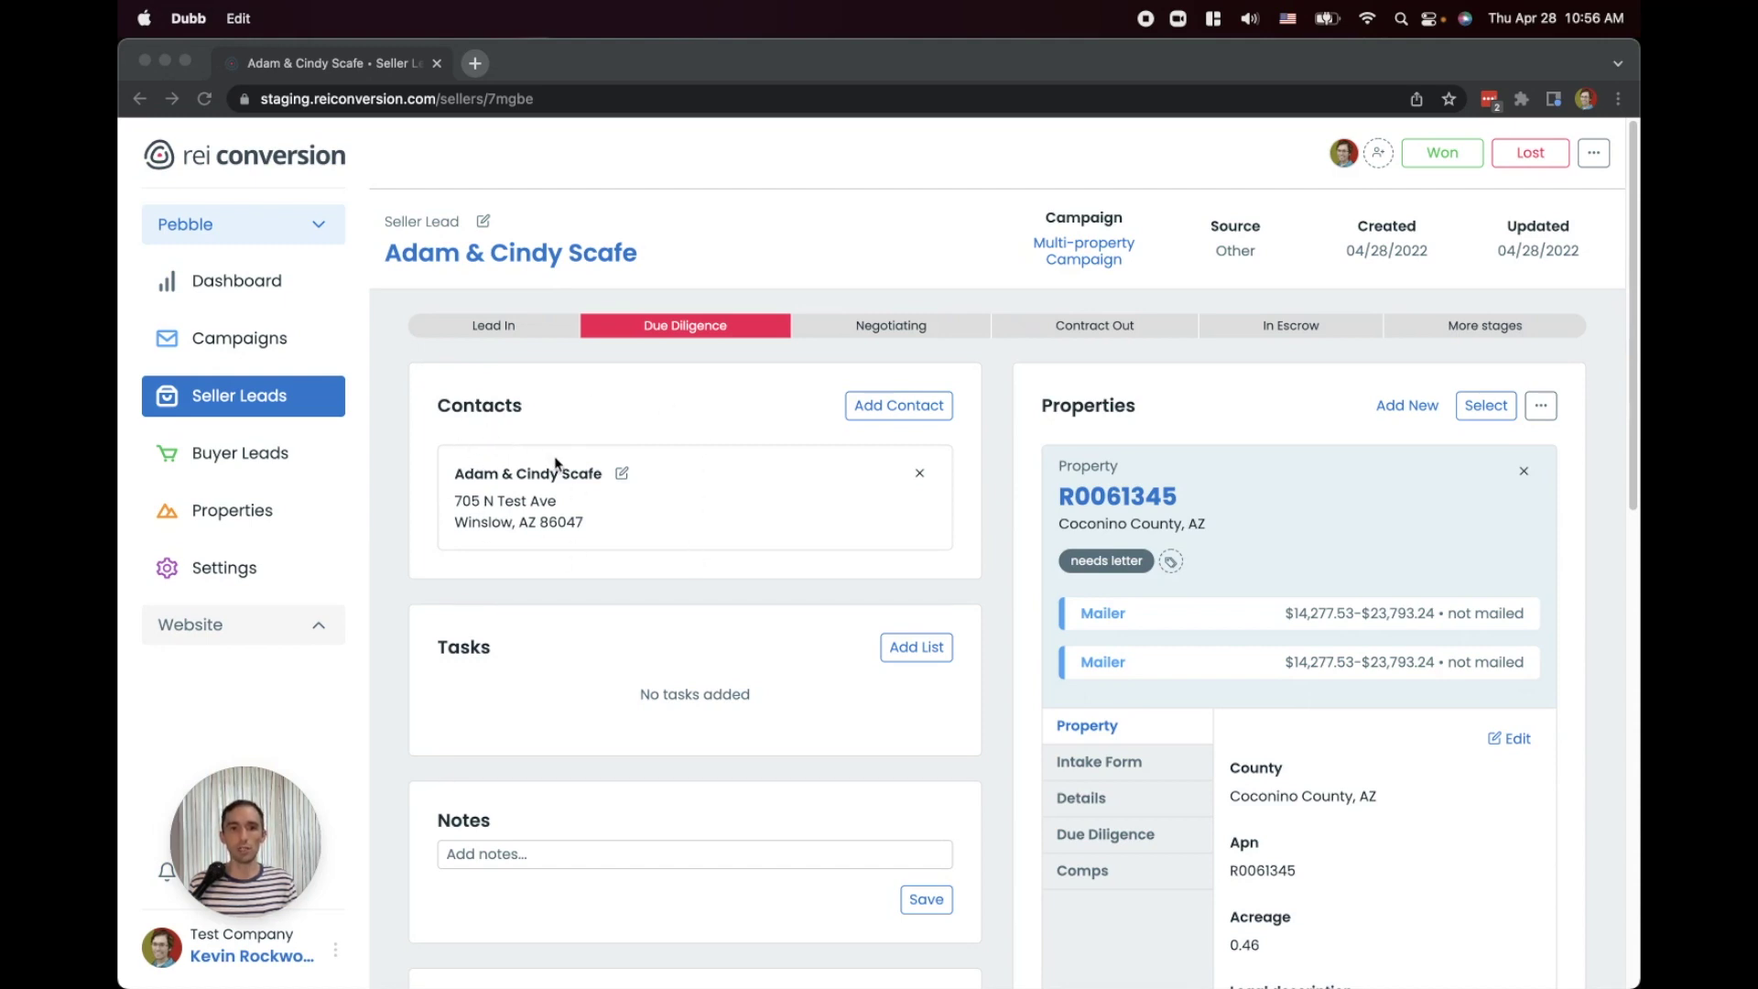
left_click(904, 412)
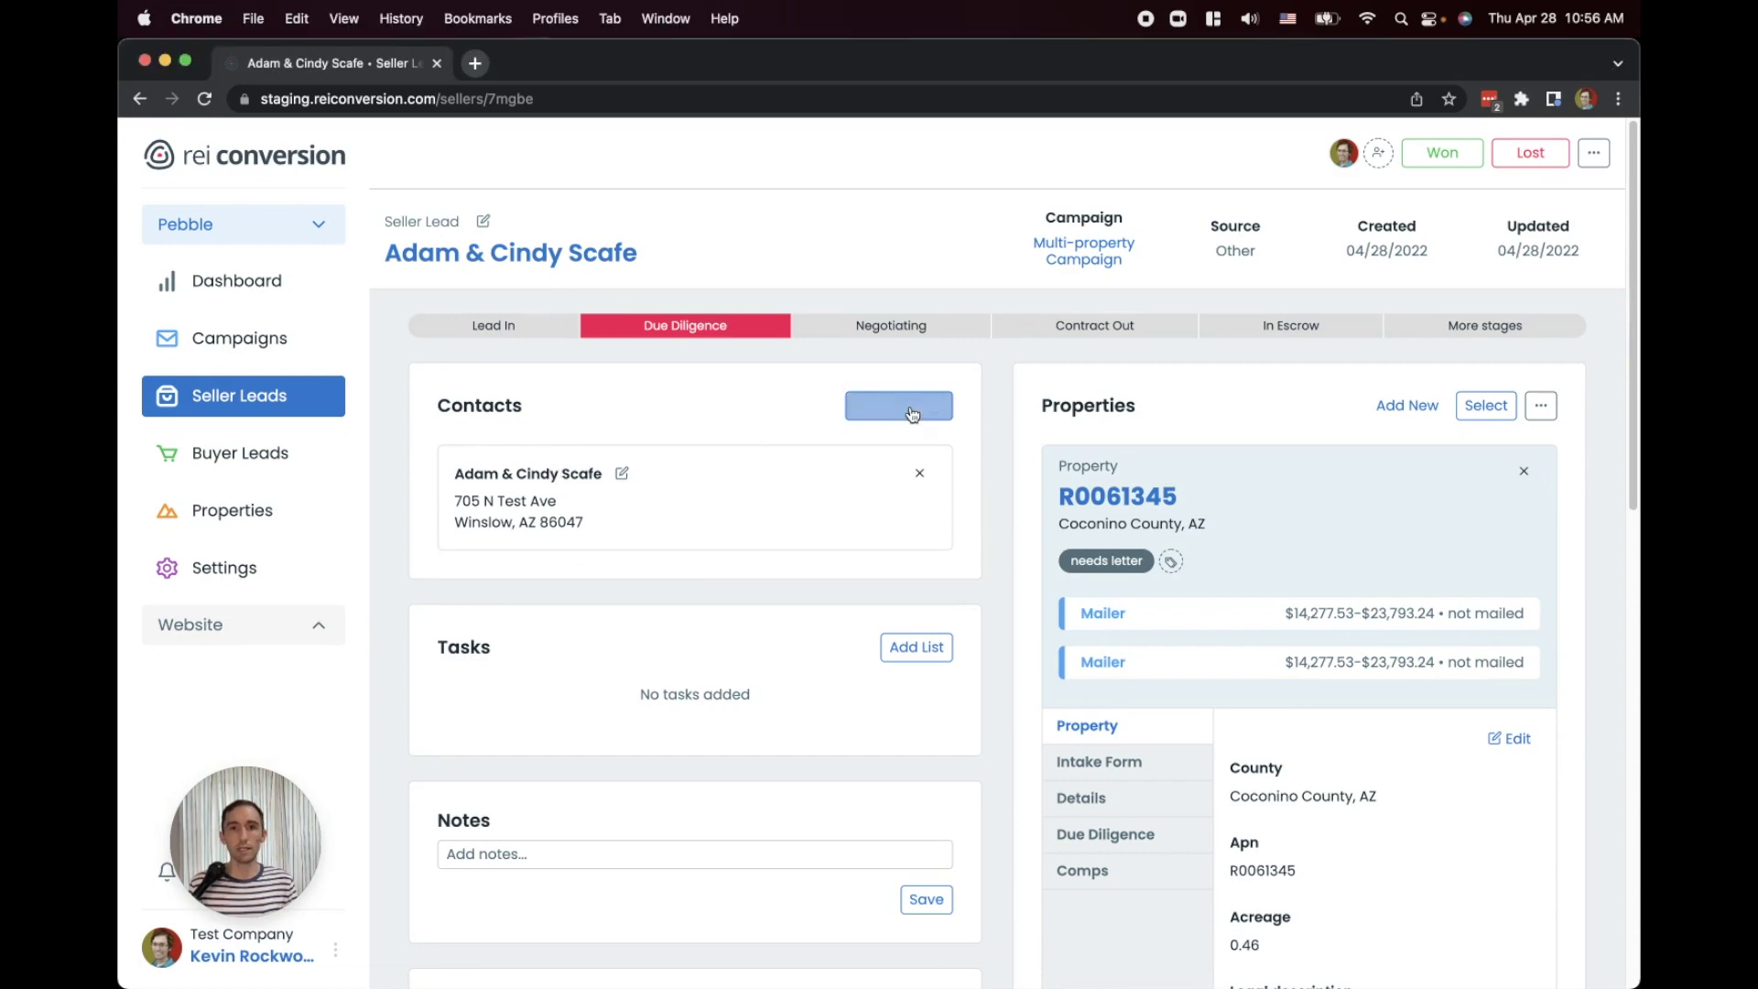
left_click(901, 409)
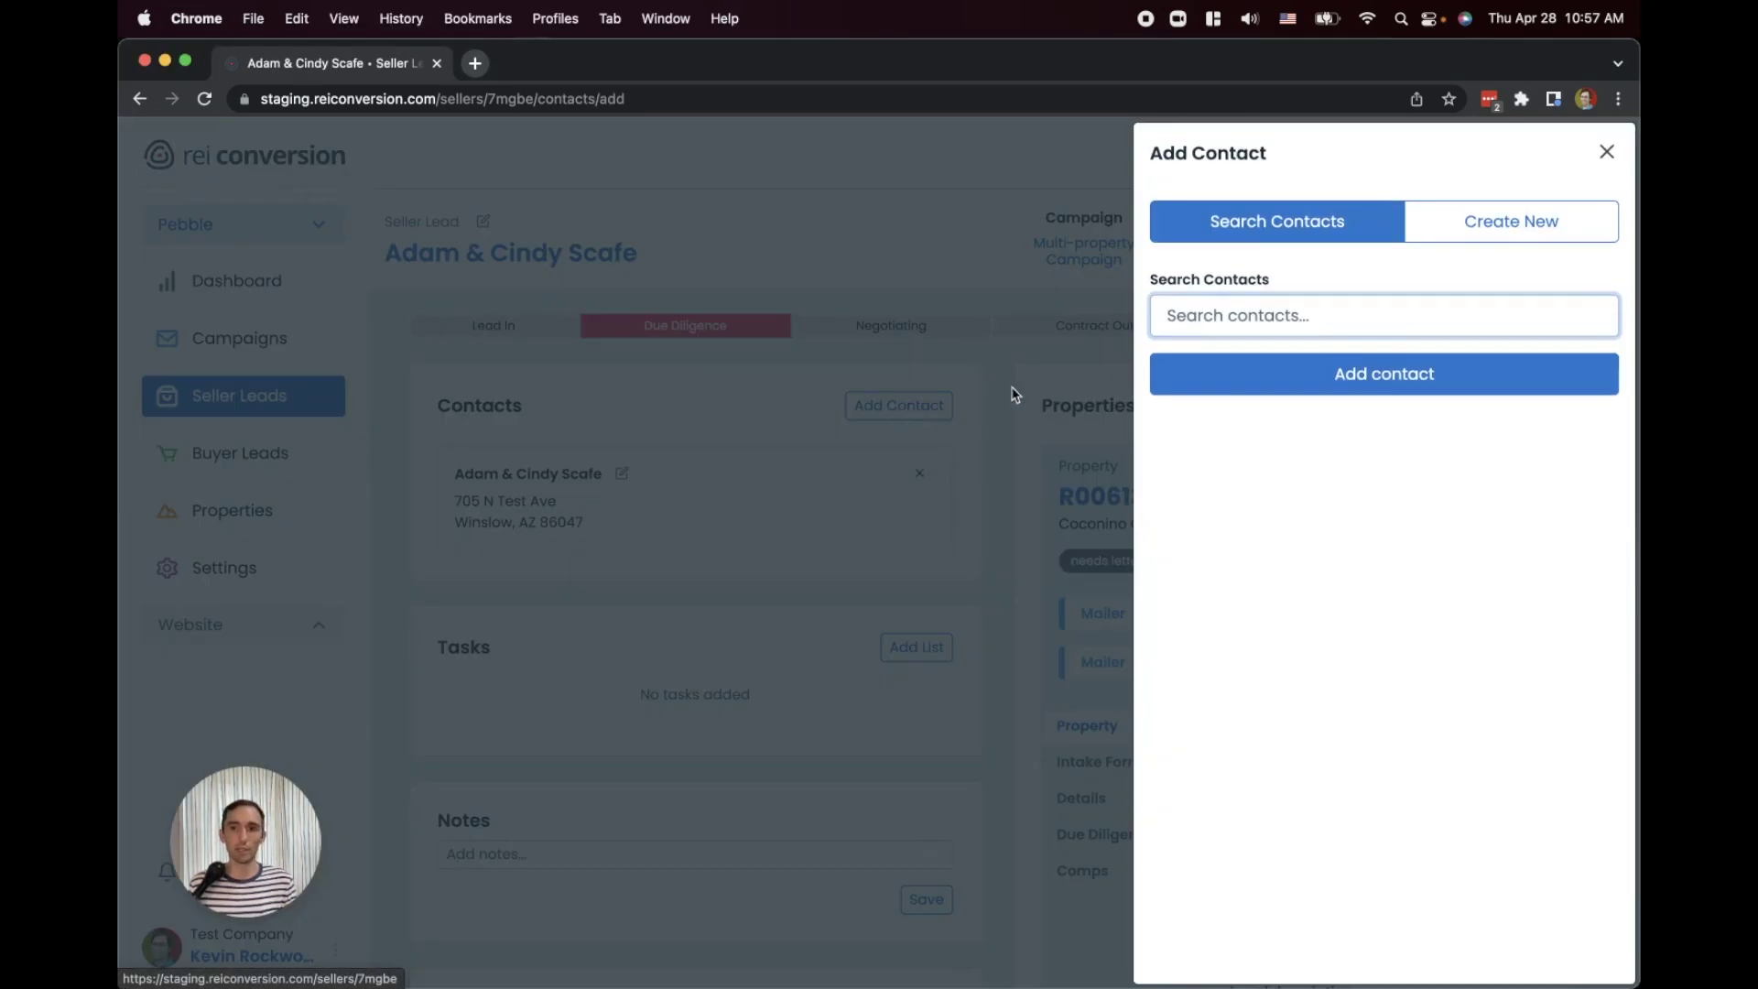
left_click(1198, 314)
type("lest")
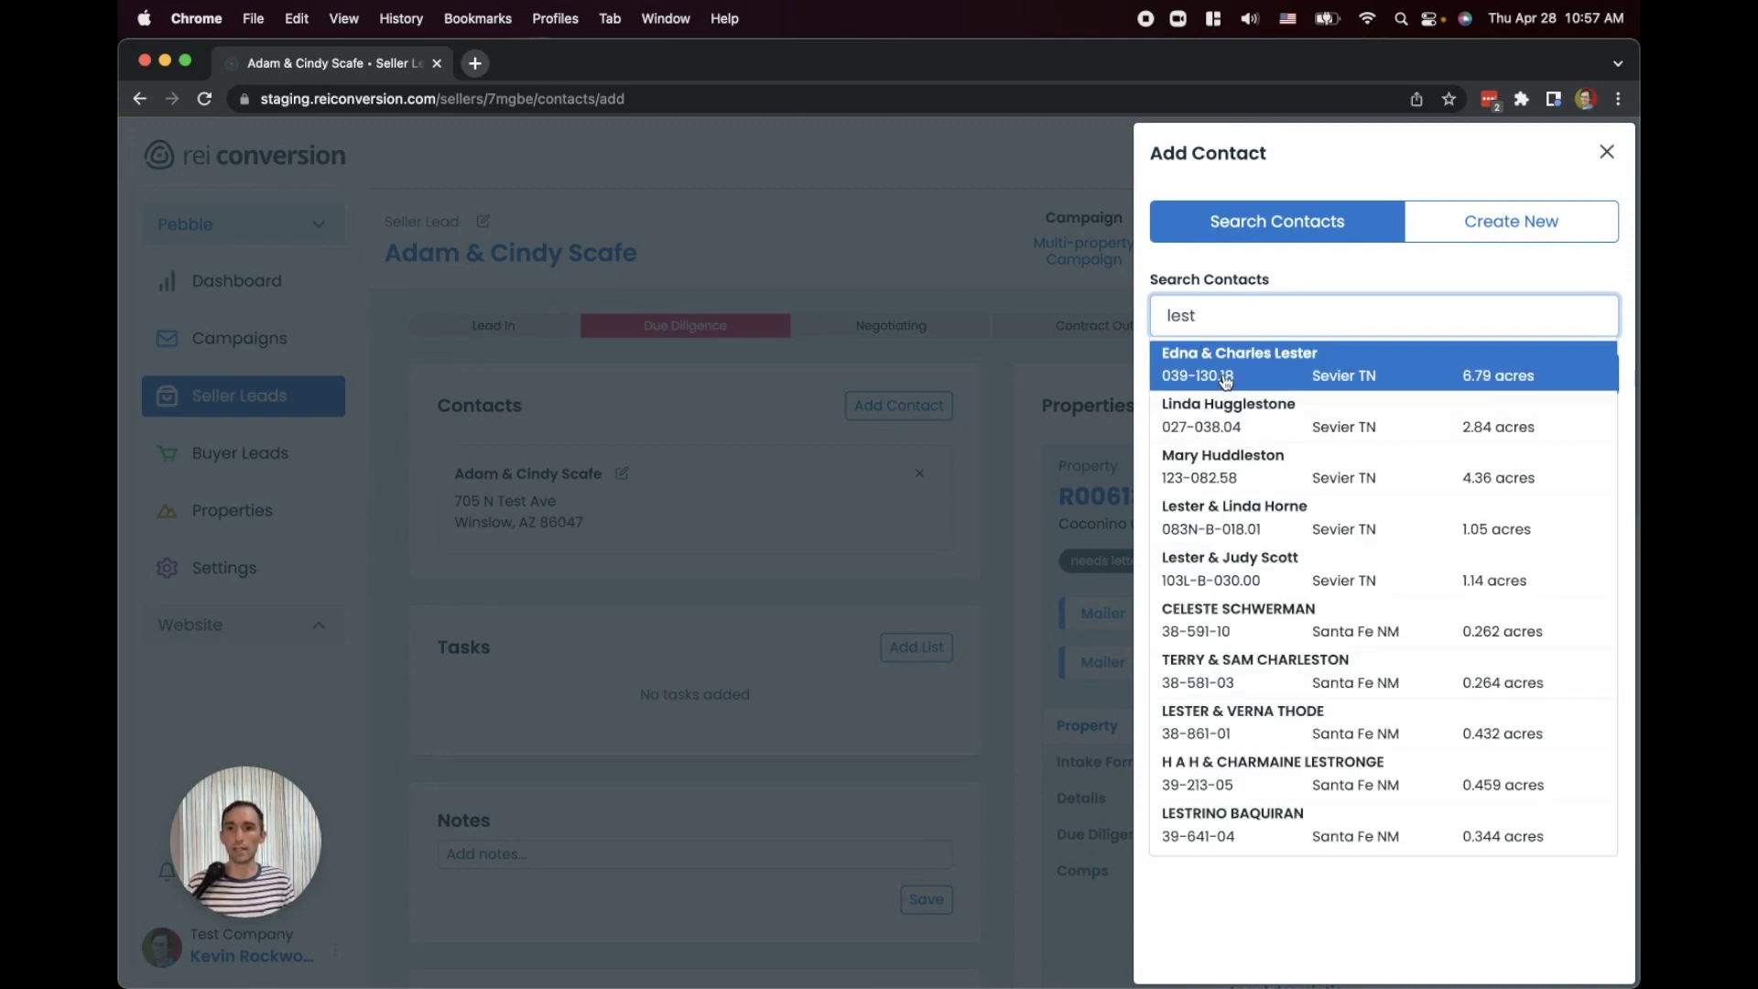
left_click(1224, 376)
left_click(1307, 392)
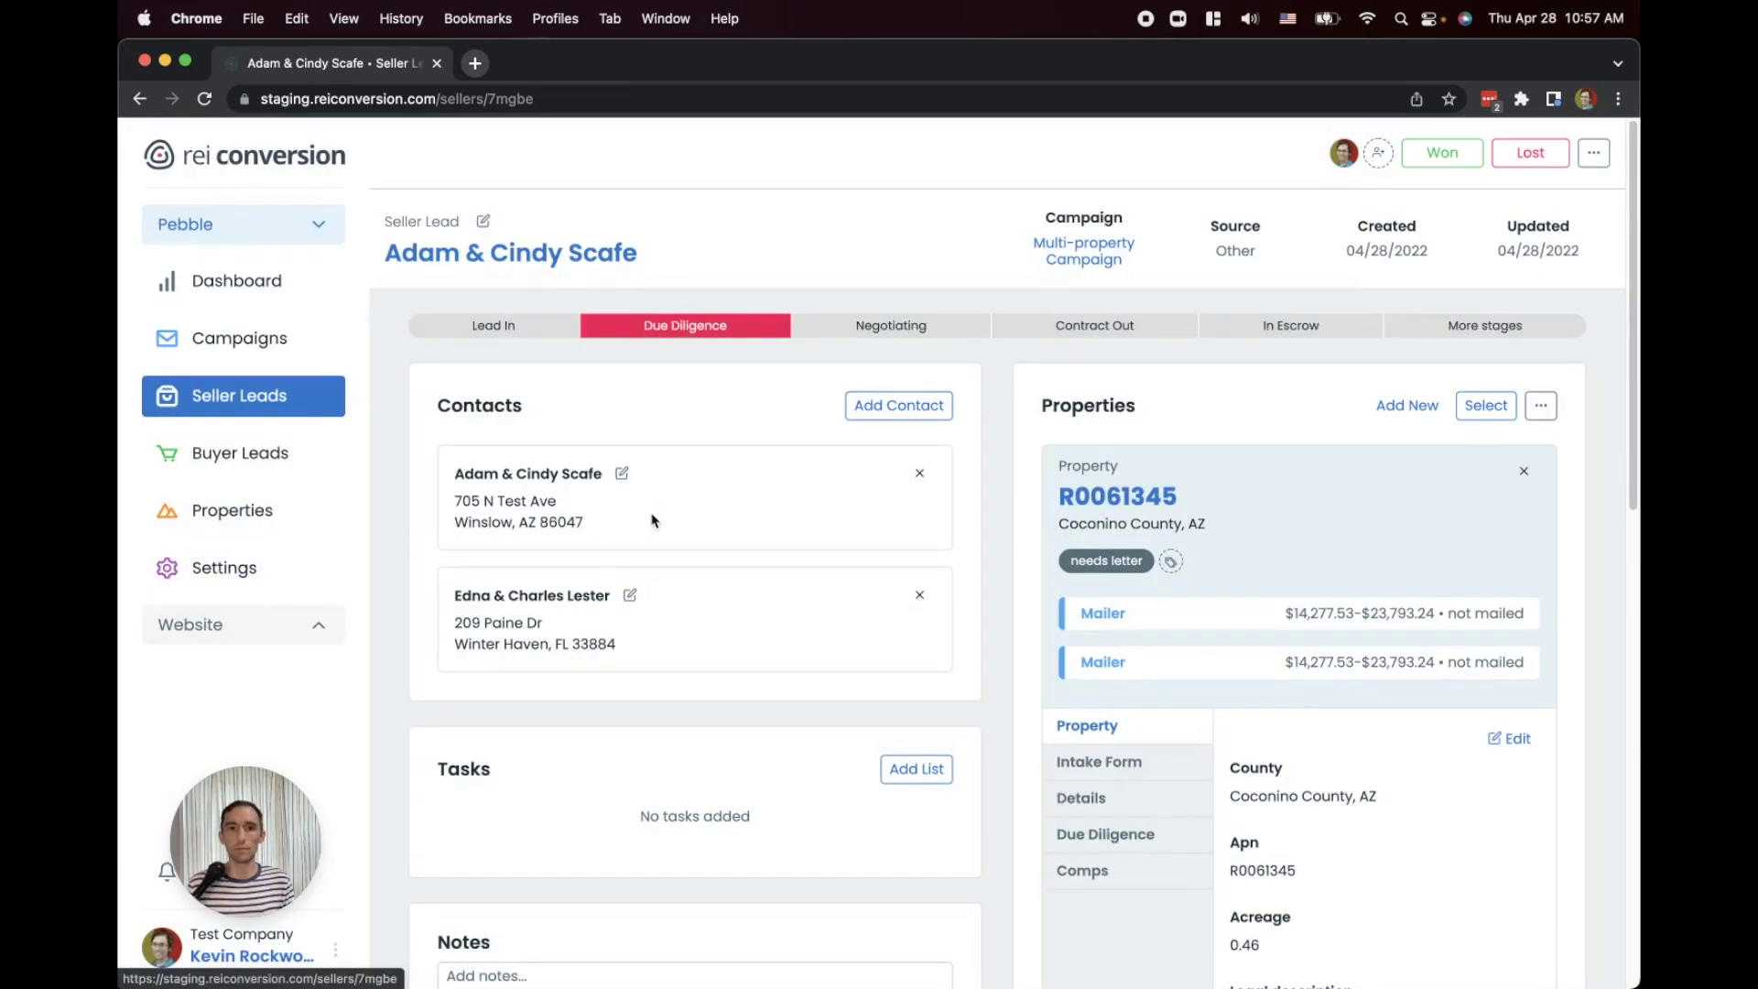
View the form for creating a new contact on the seller lead, then close it without adding one.
left_click(874, 405)
left_click(1487, 221)
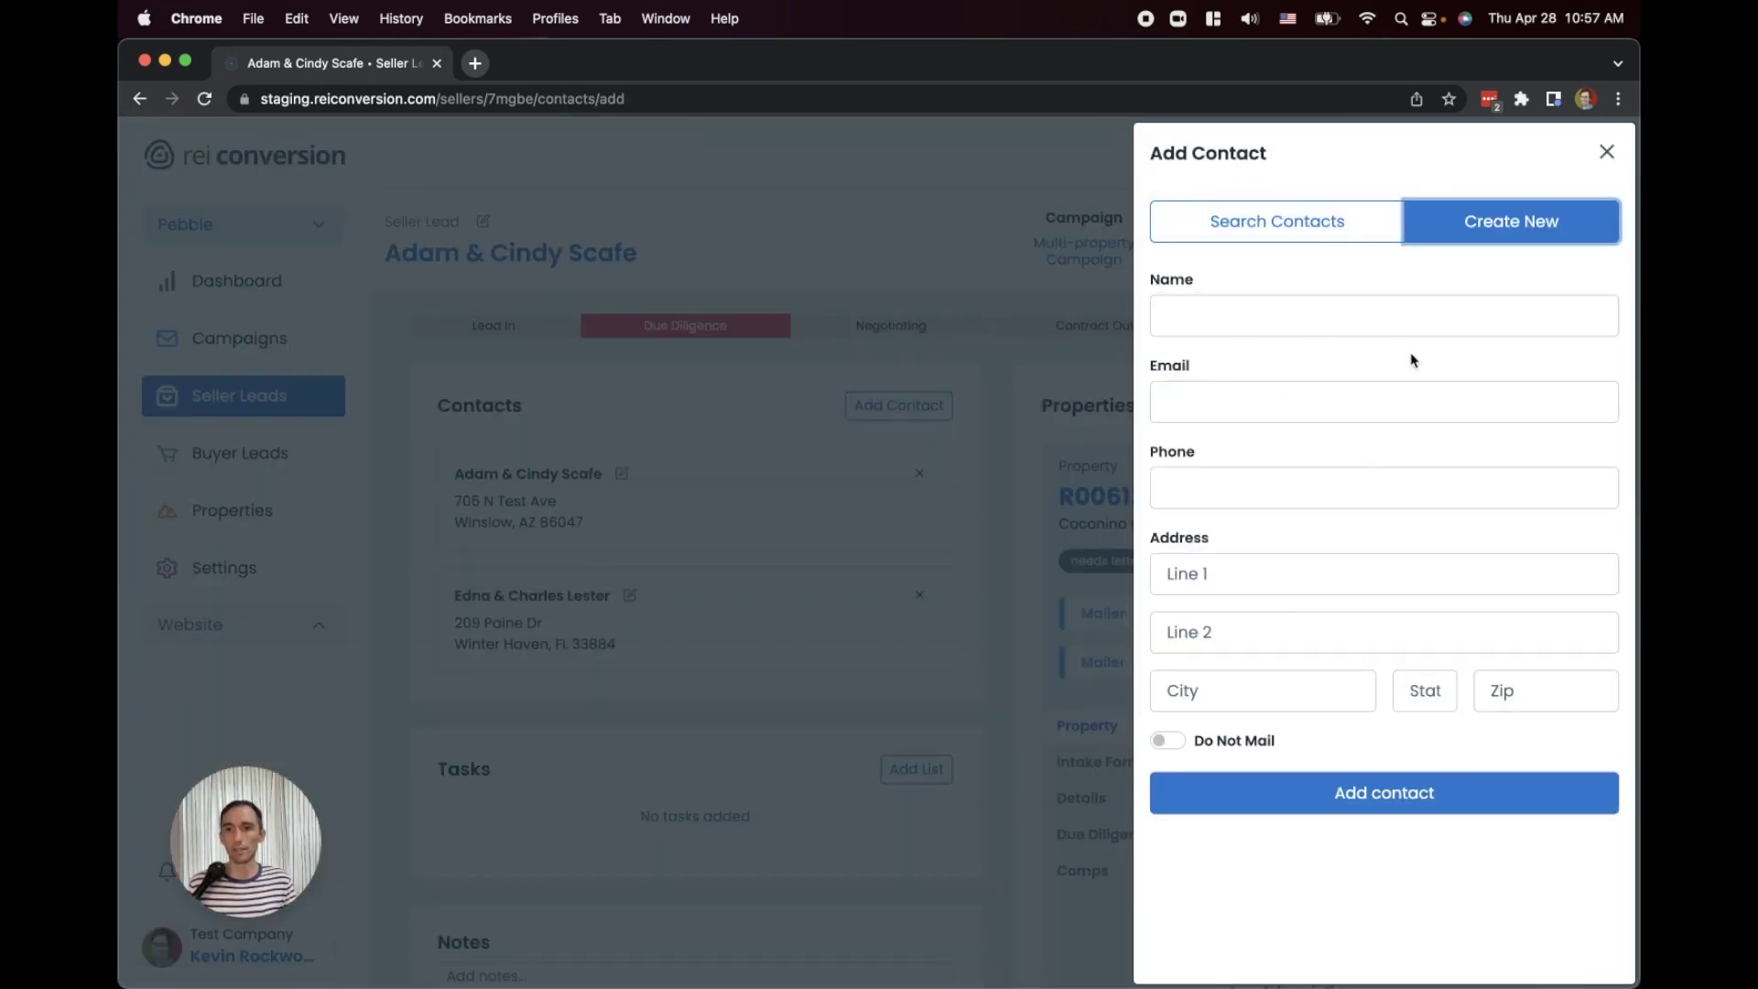
left_click(1605, 153)
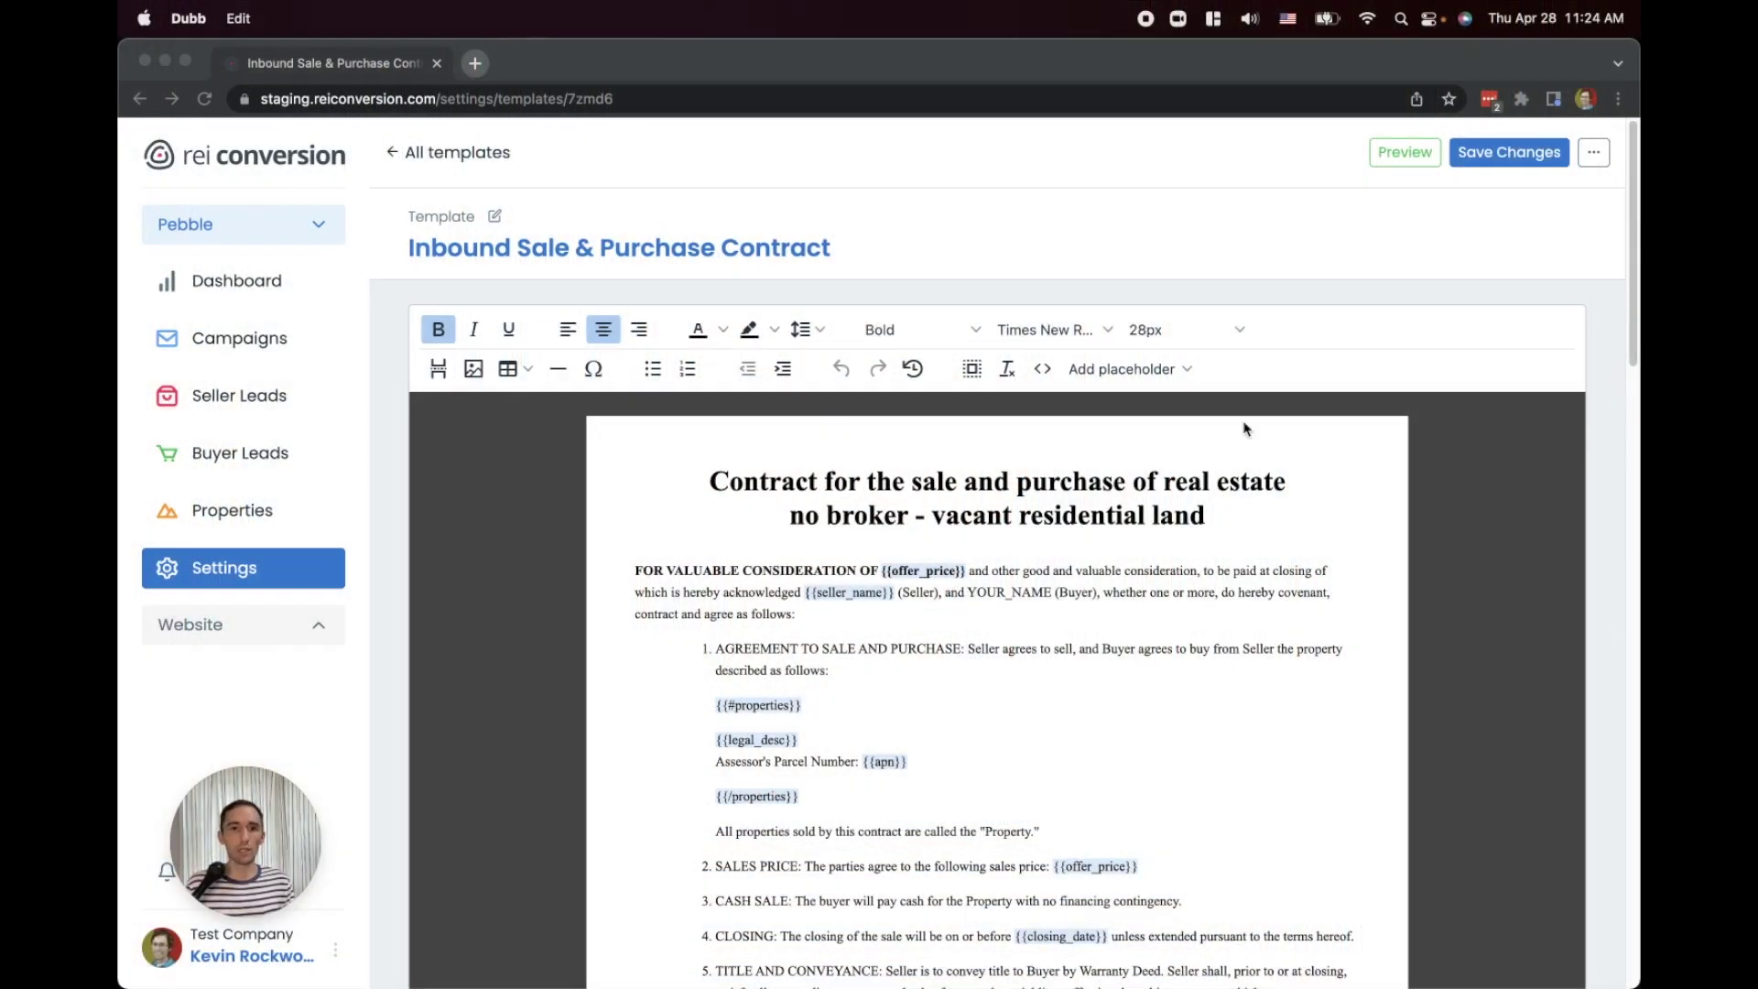
Look through the Property, Seller and Dates placeholders available for the Inbound Sale & Purchase Contract template.
scroll(1219, 634, "down", 1)
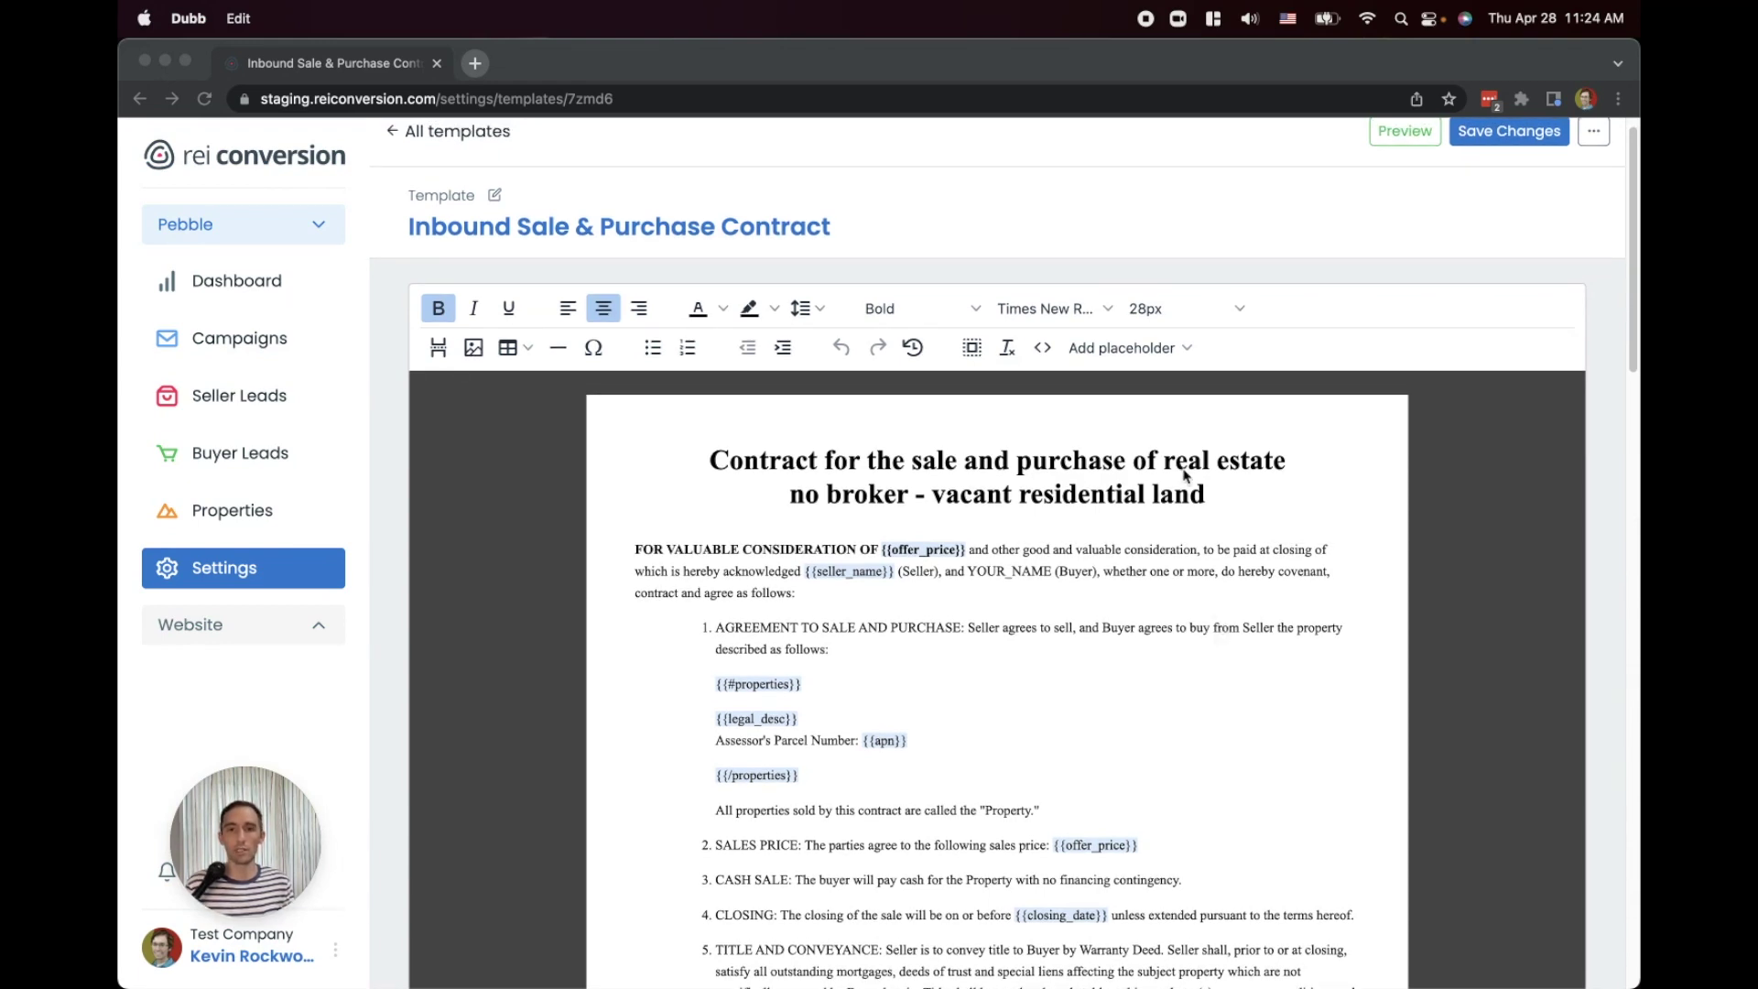
left_click(1122, 357)
left_click(1138, 355)
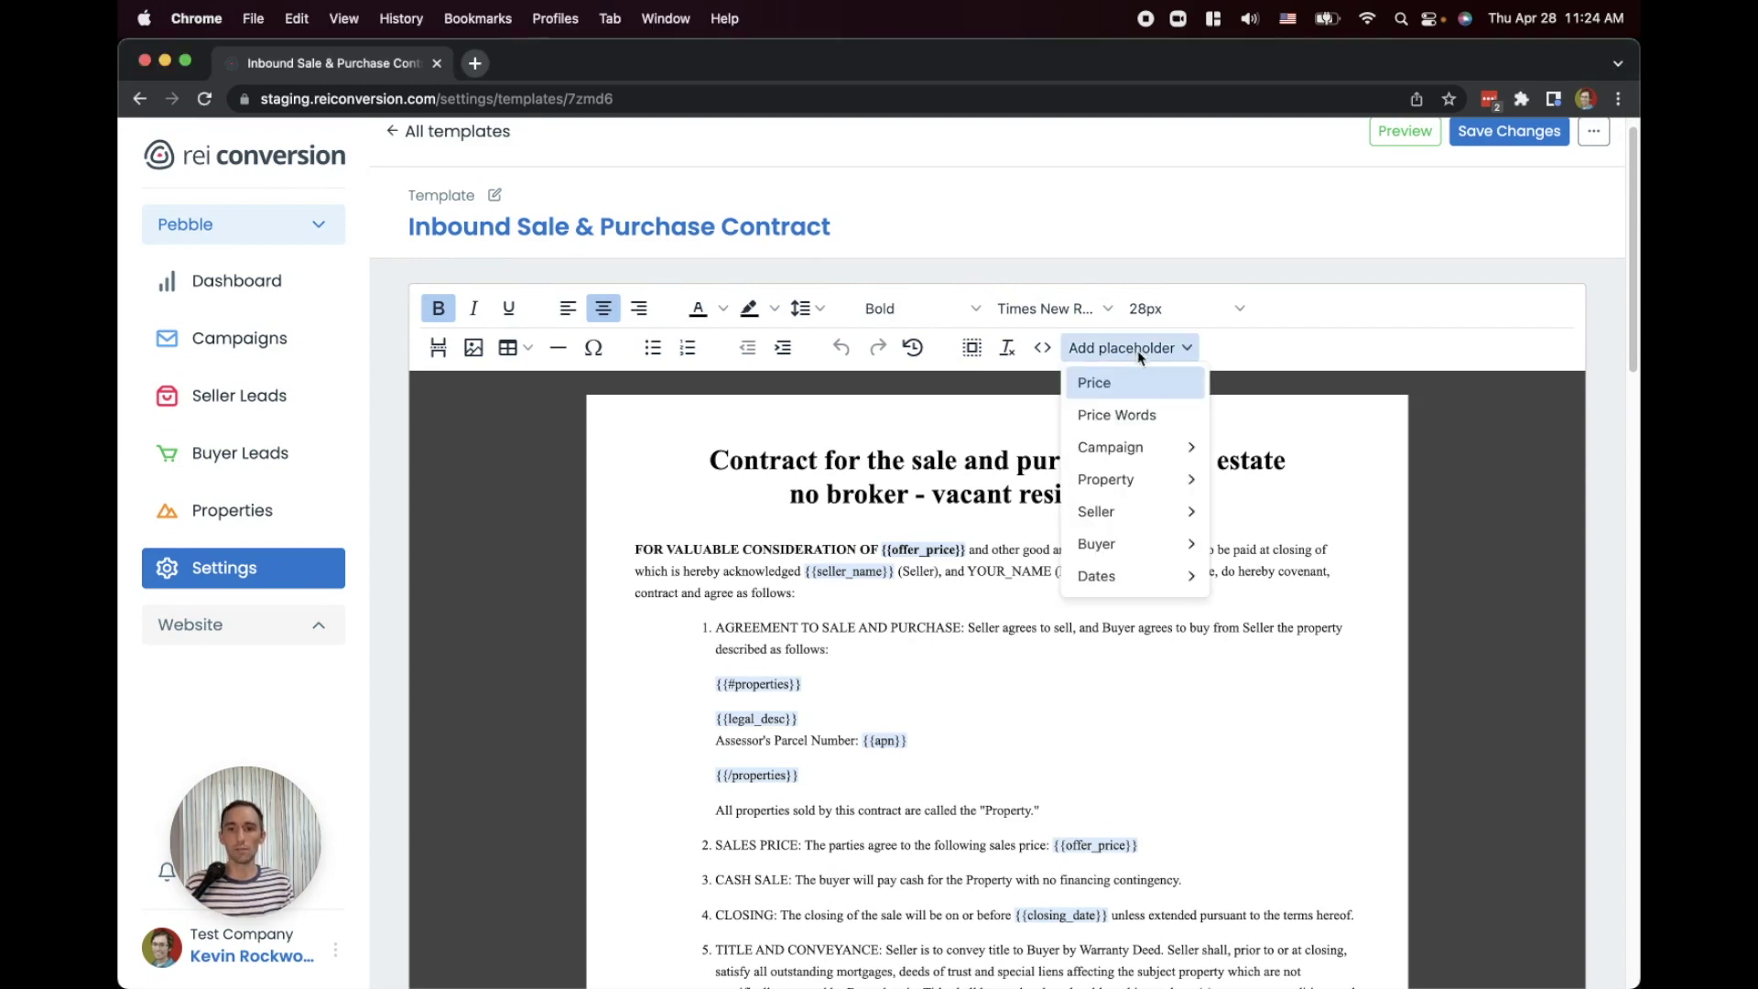
mouse_move(1132, 486)
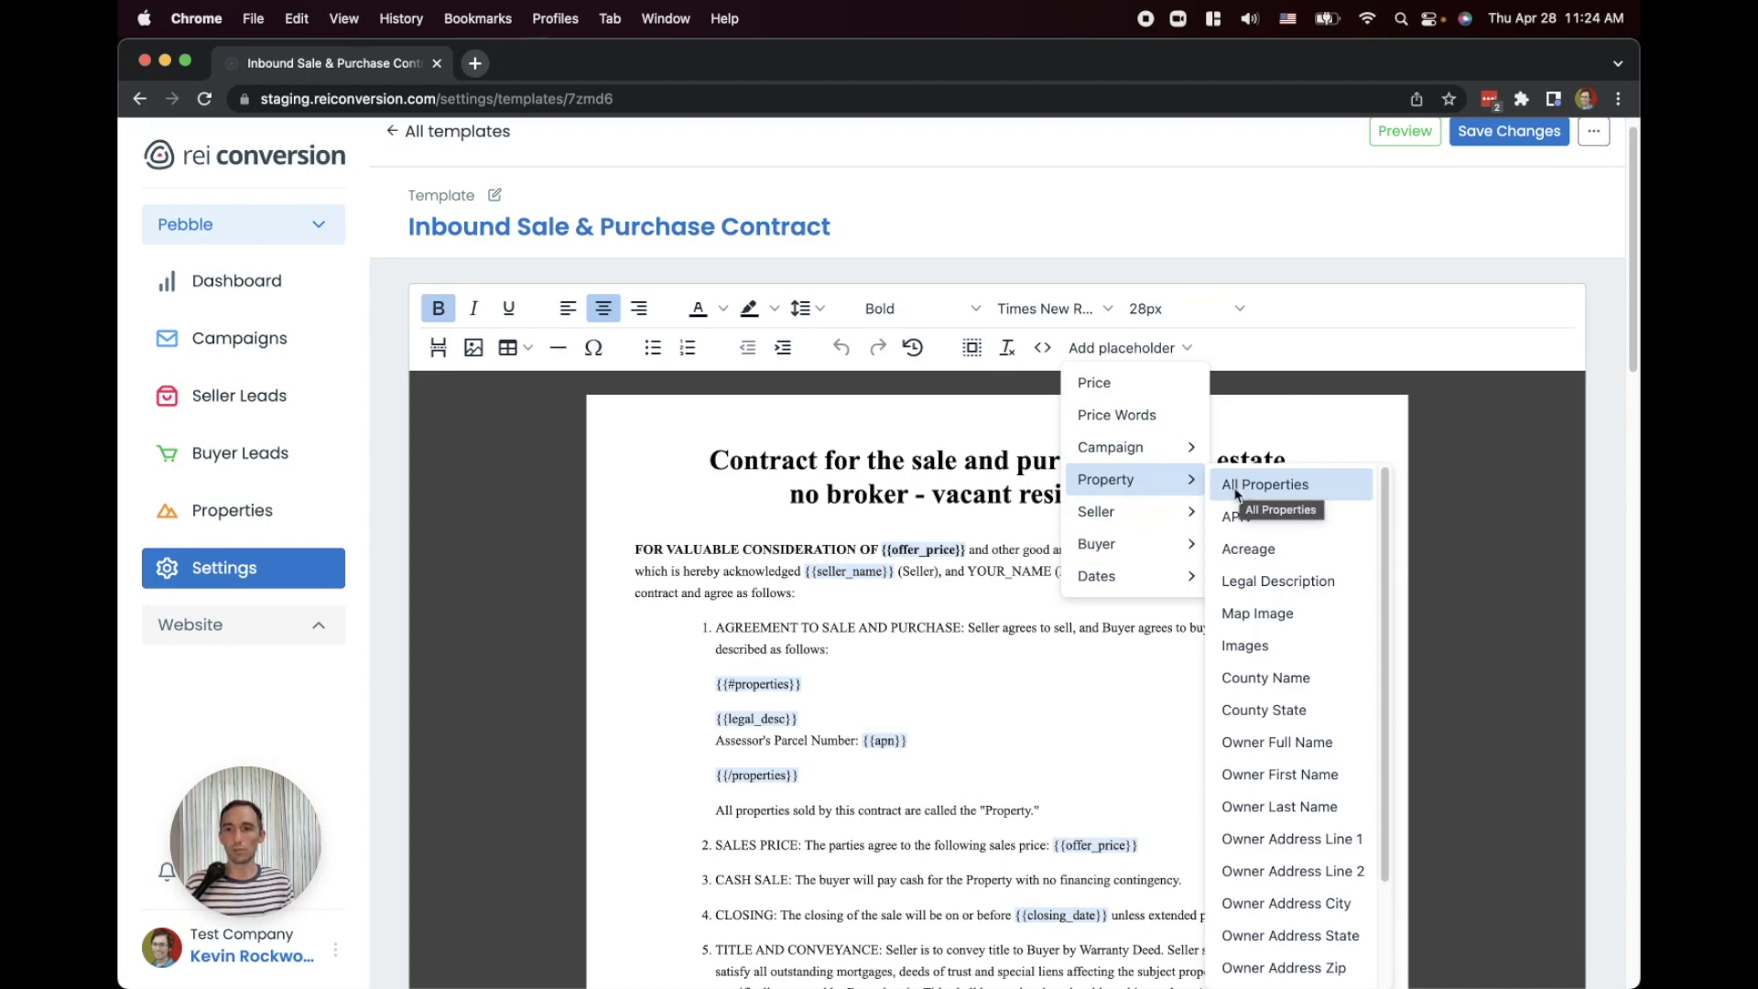
mouse_move(1167, 510)
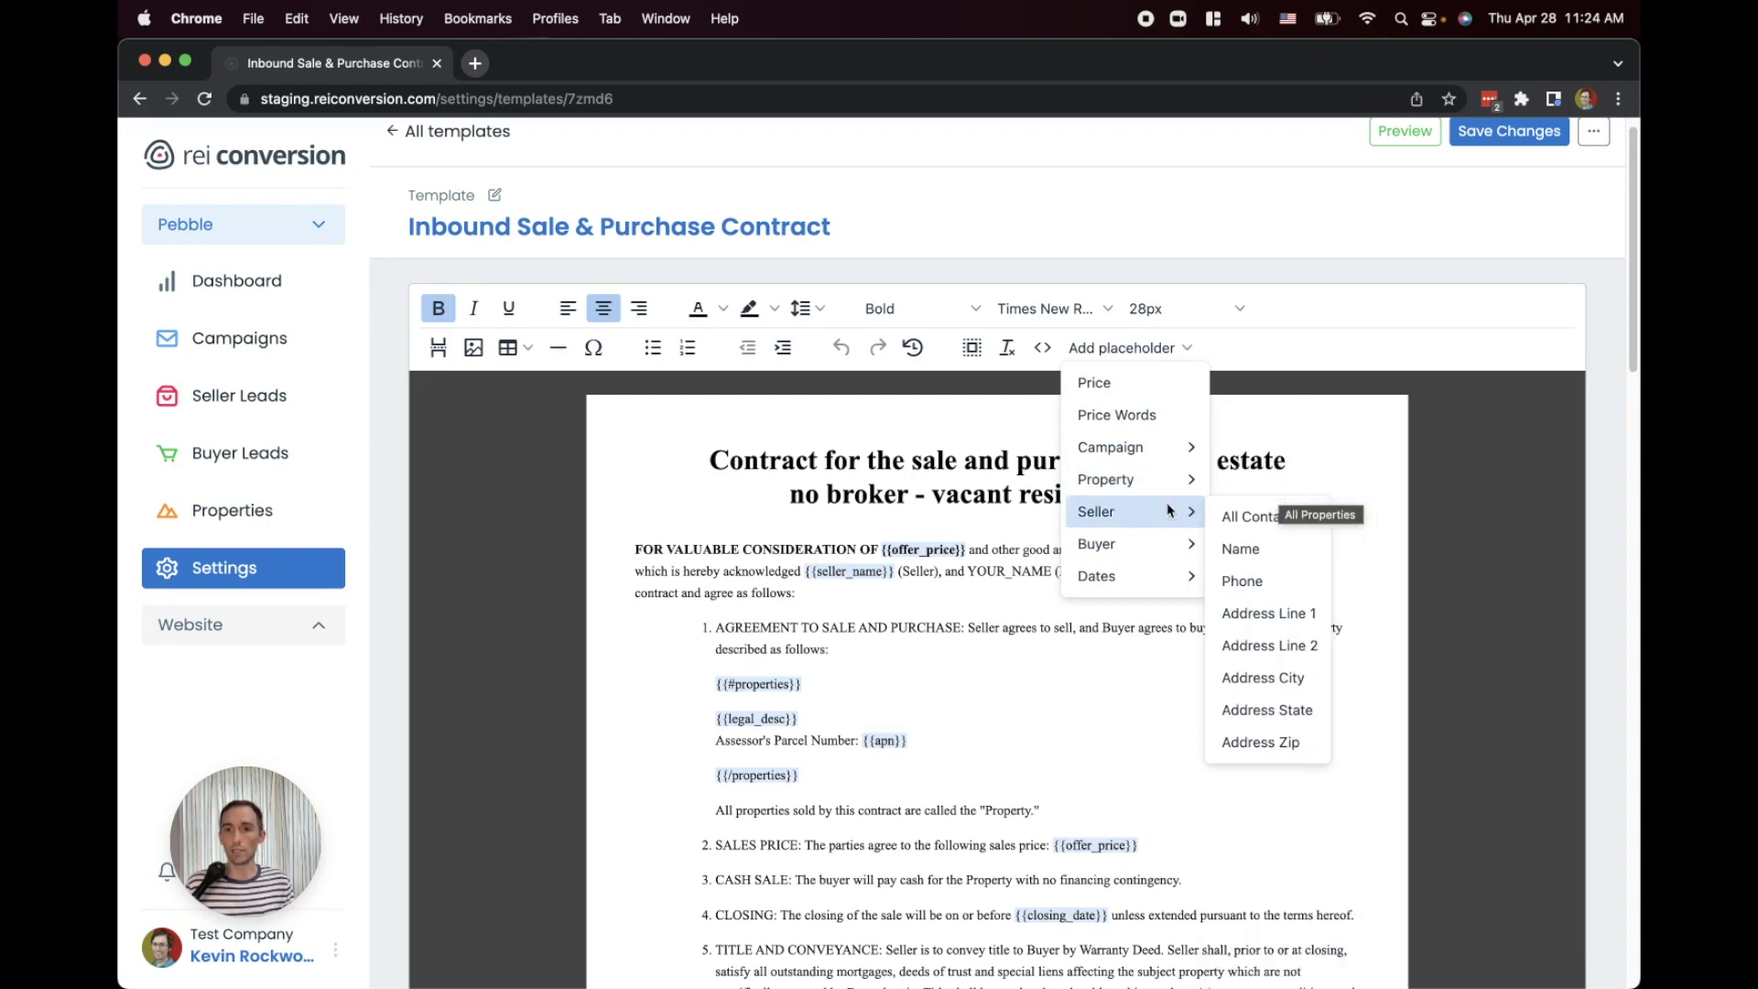
mouse_move(1156, 546)
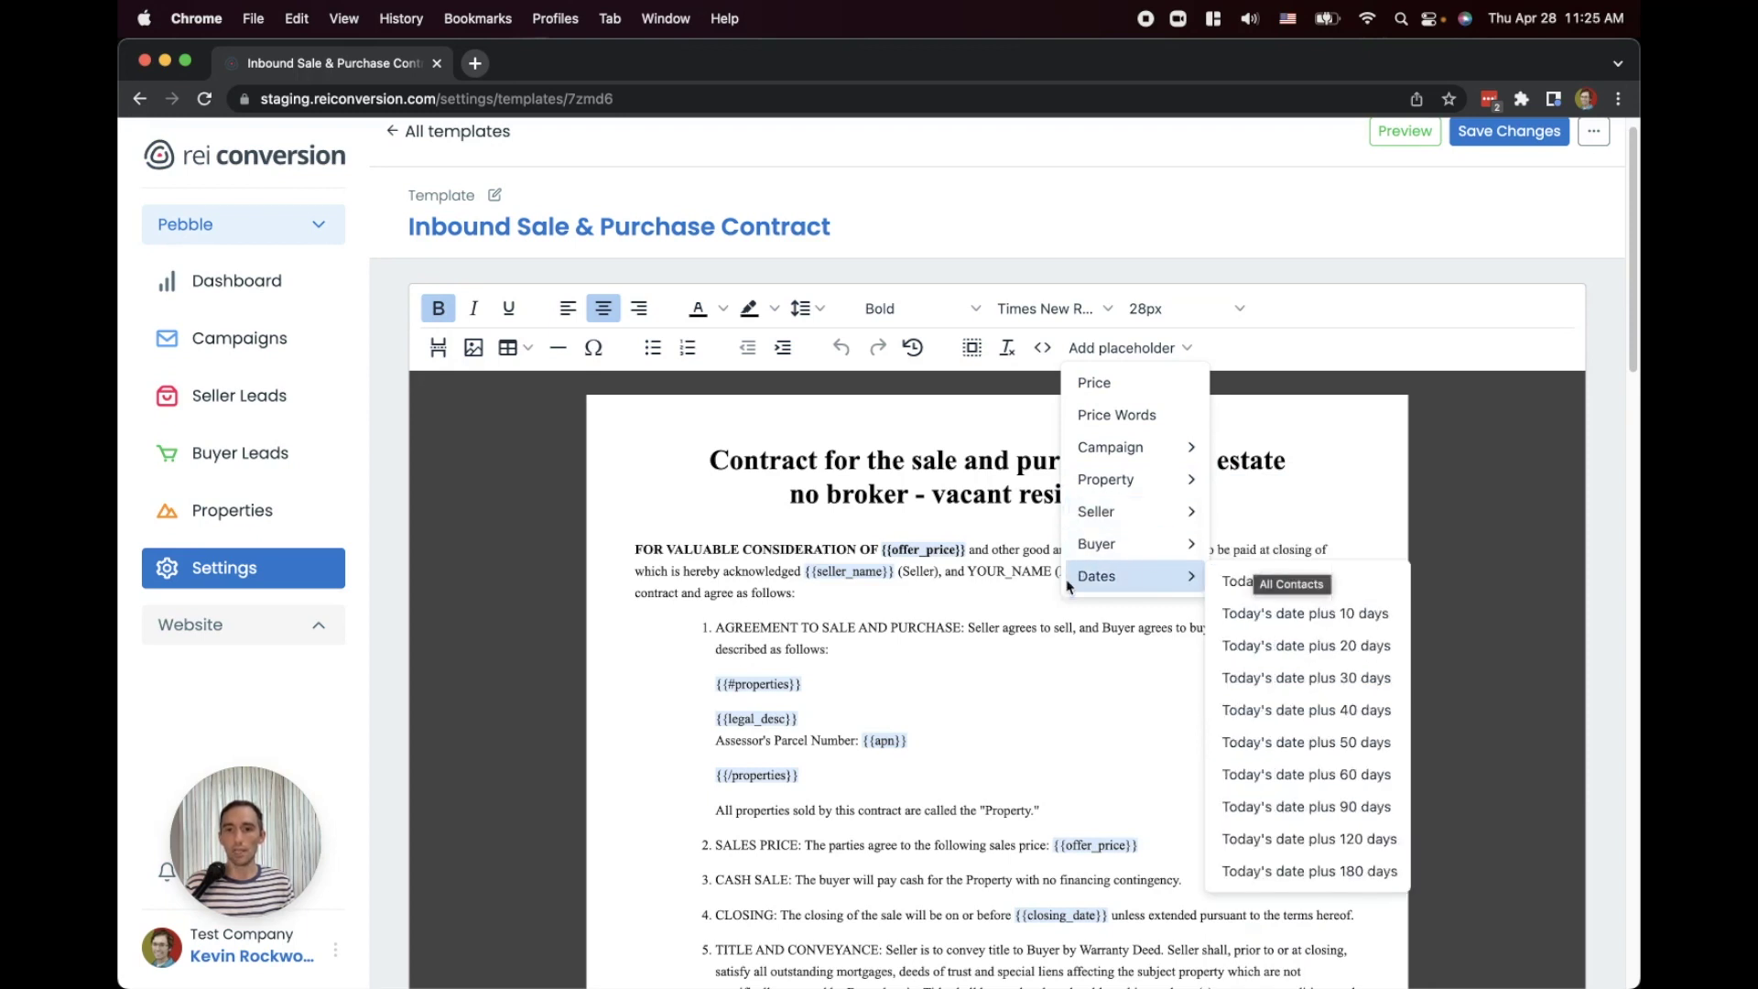
left_click(902, 583)
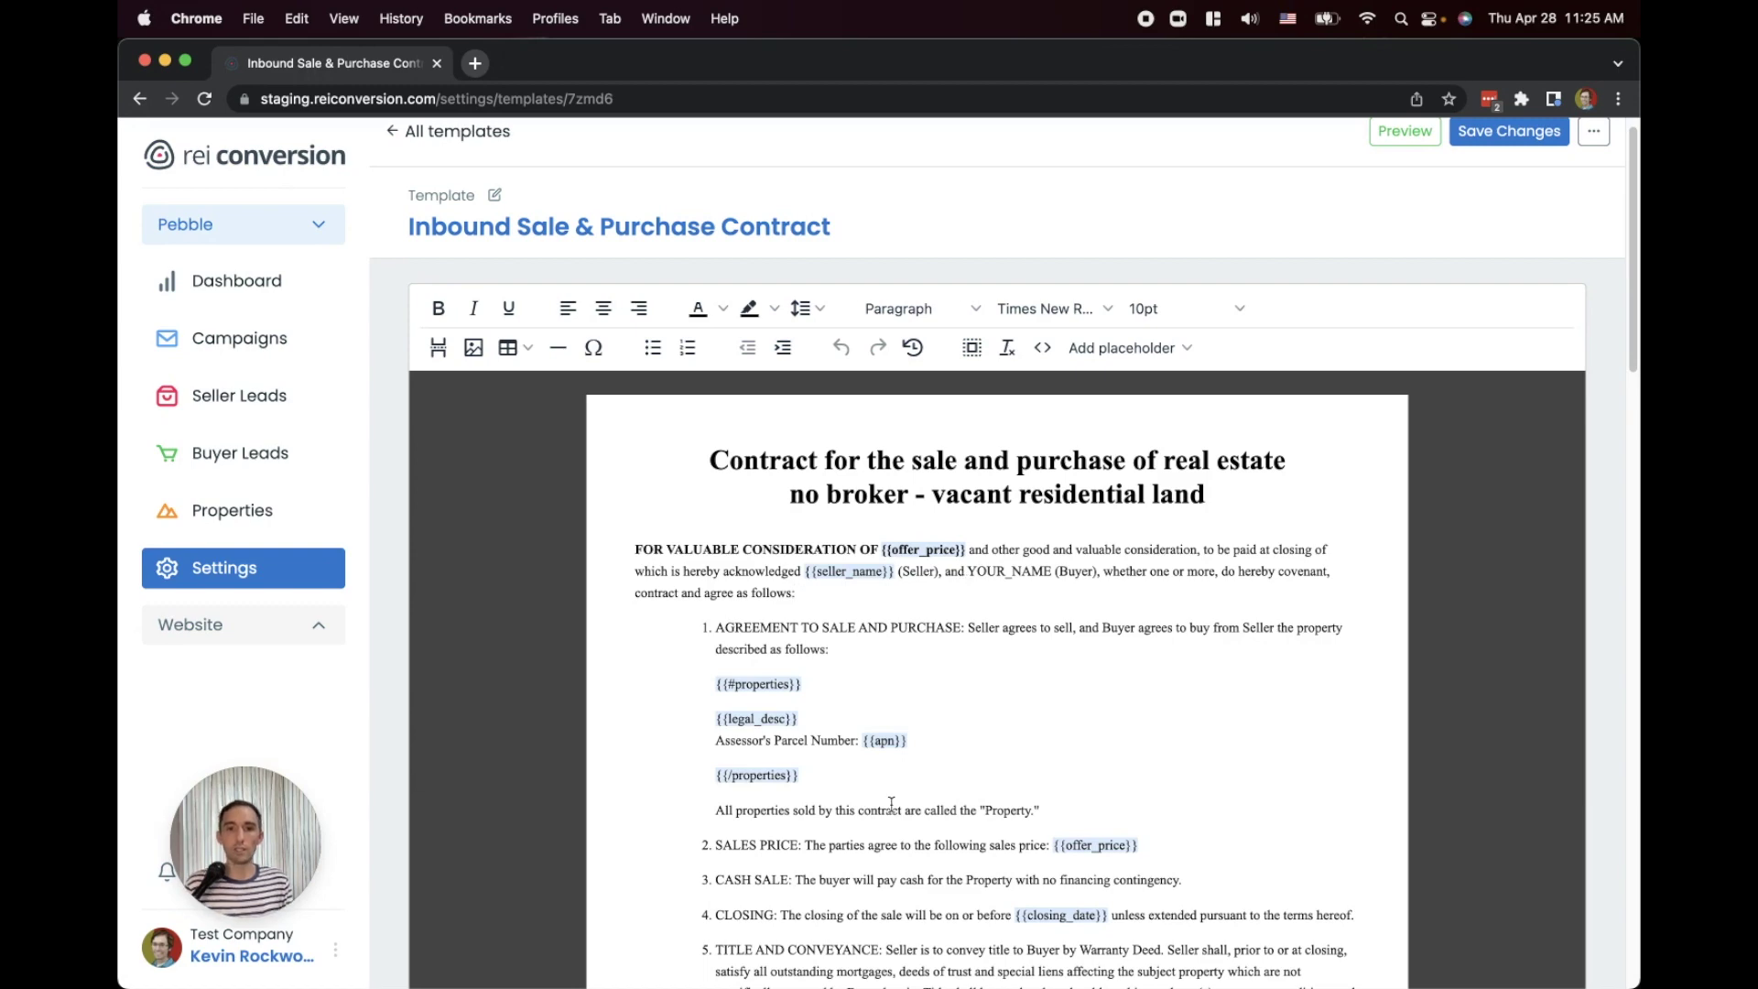
Examine how the properties and seller_contacts placeholder blocks are set up in the contract template.
scroll(891, 804, "down", 1)
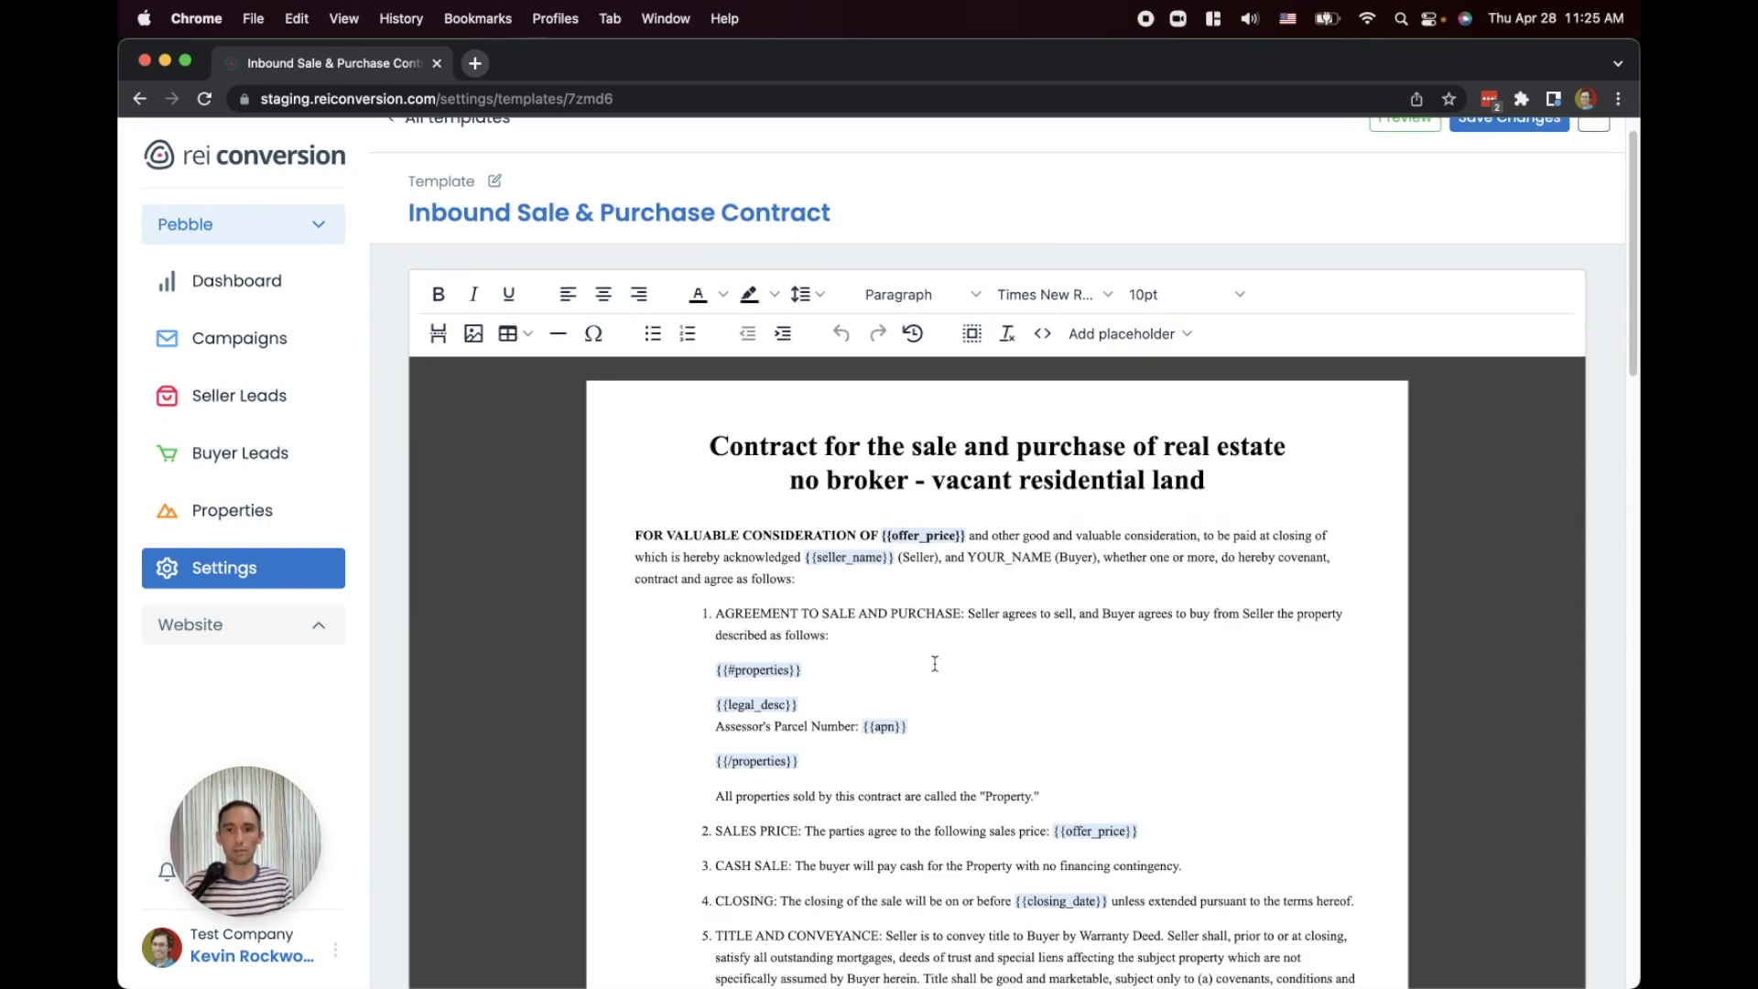
scroll(935, 663, "down", 3)
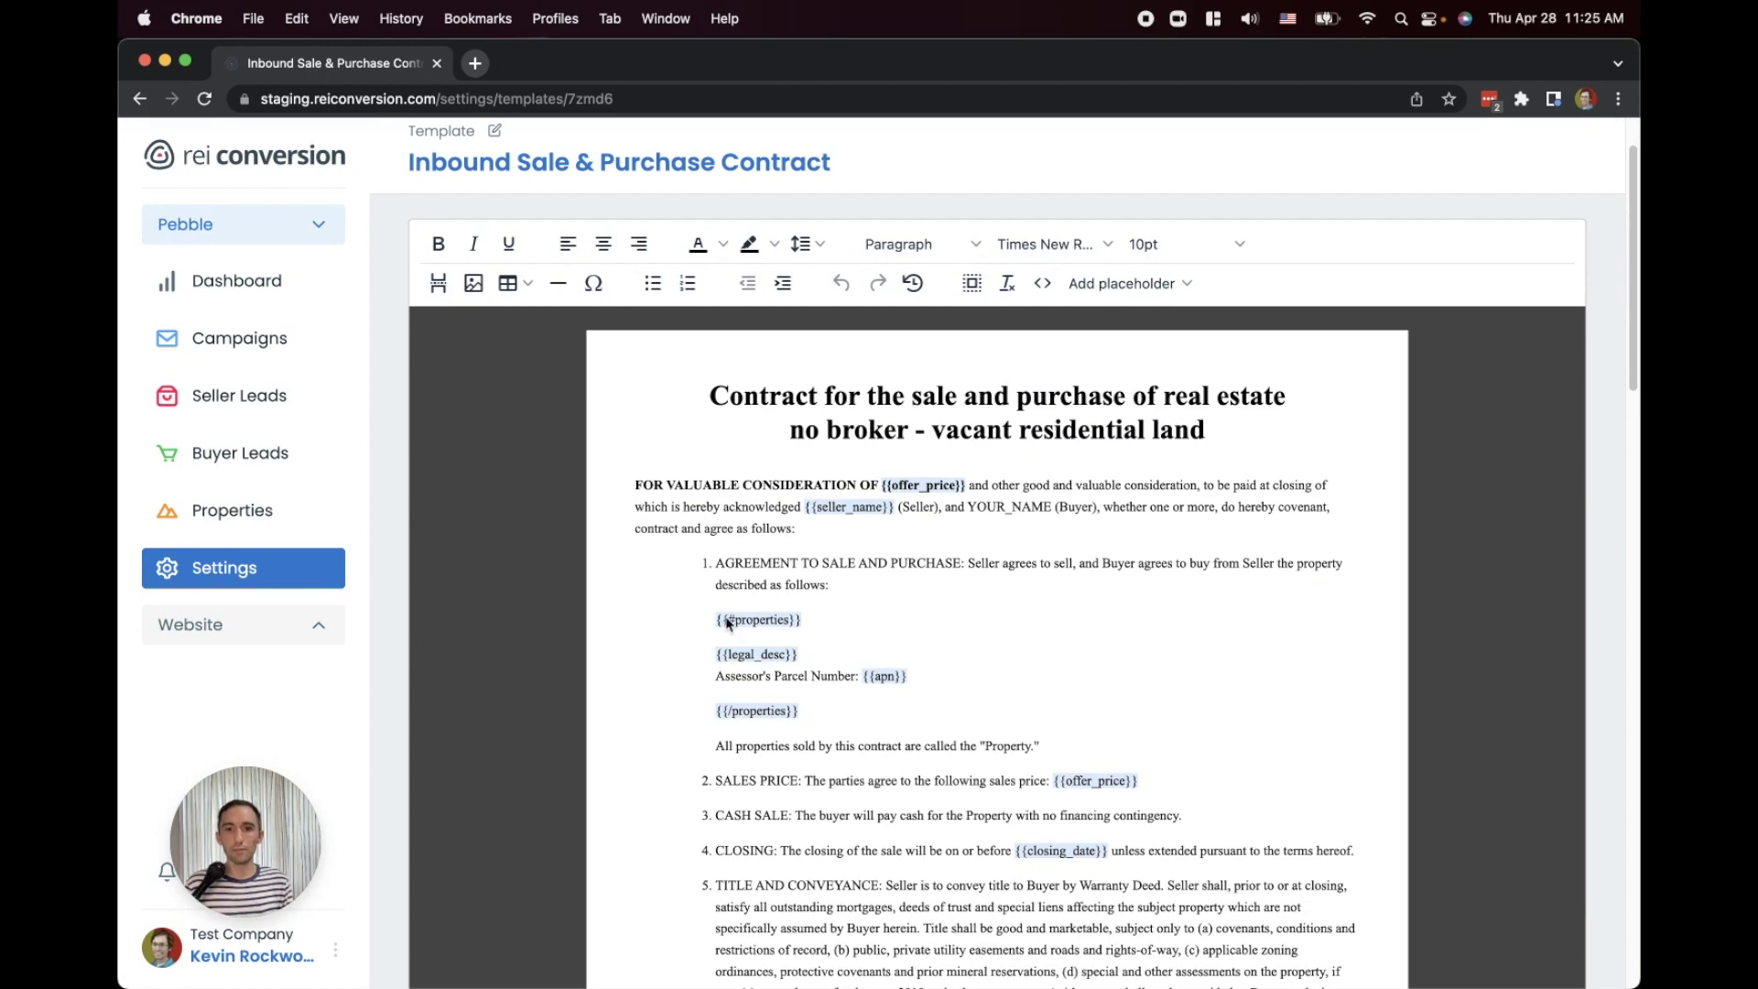
left_click(717, 620)
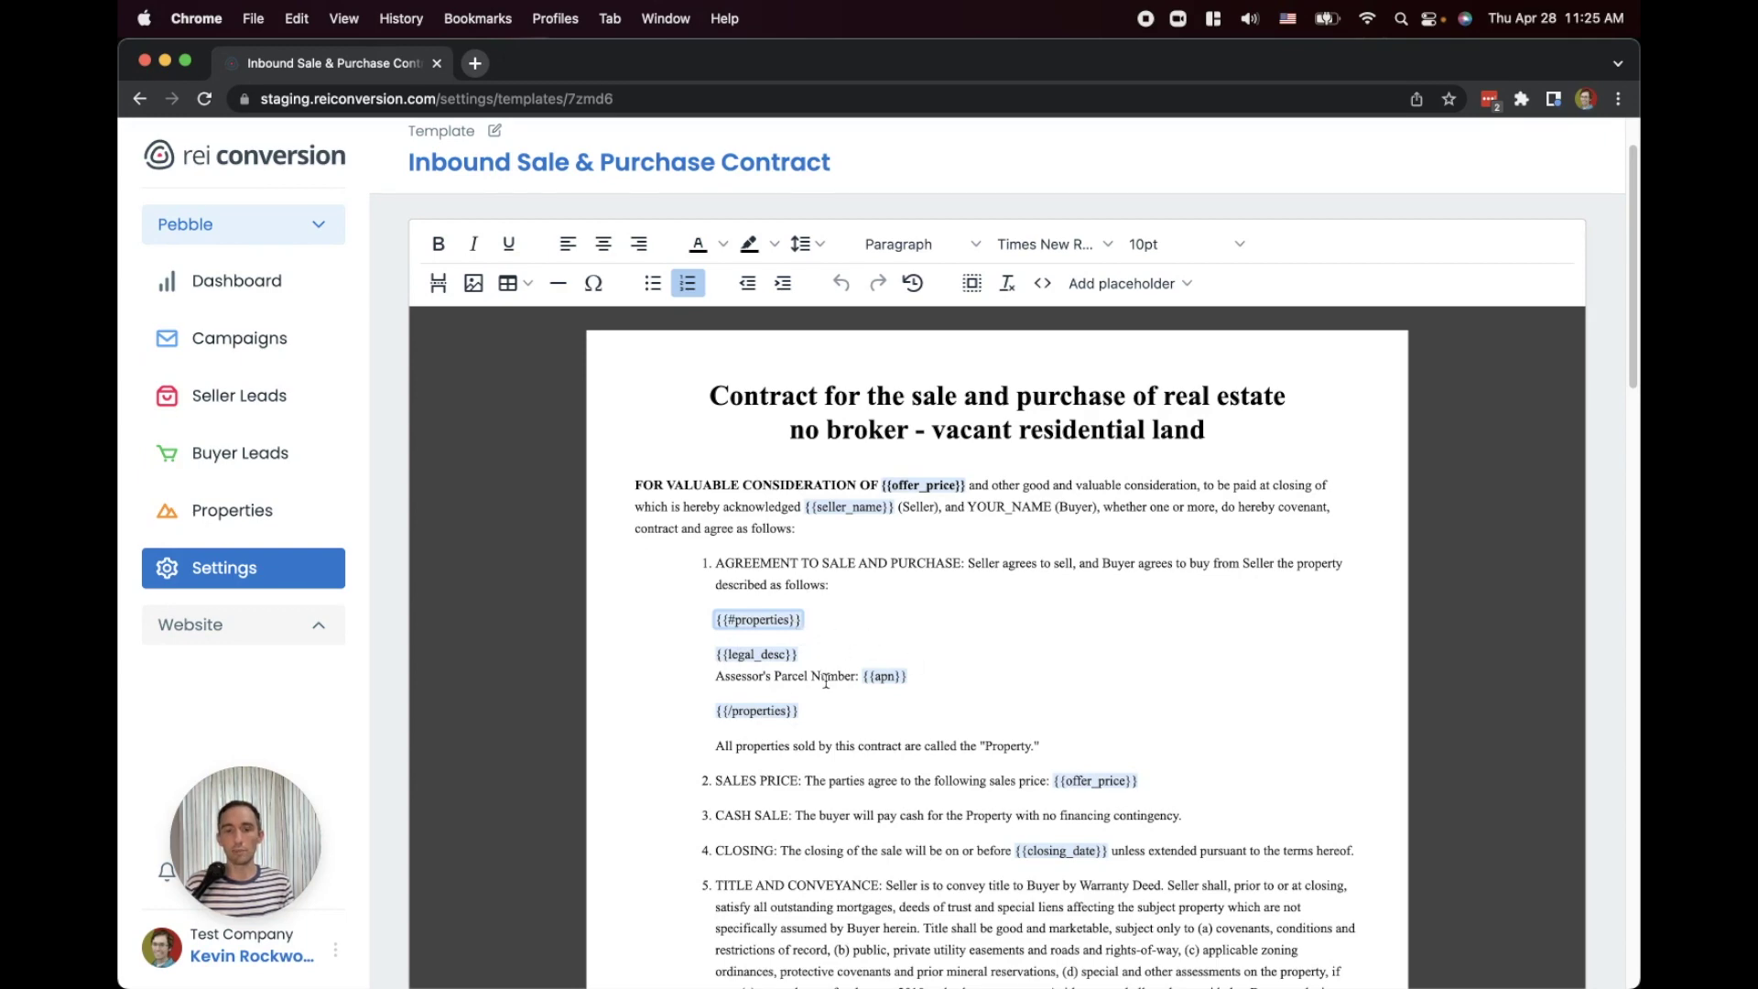
scroll(826, 681, "down", 15)
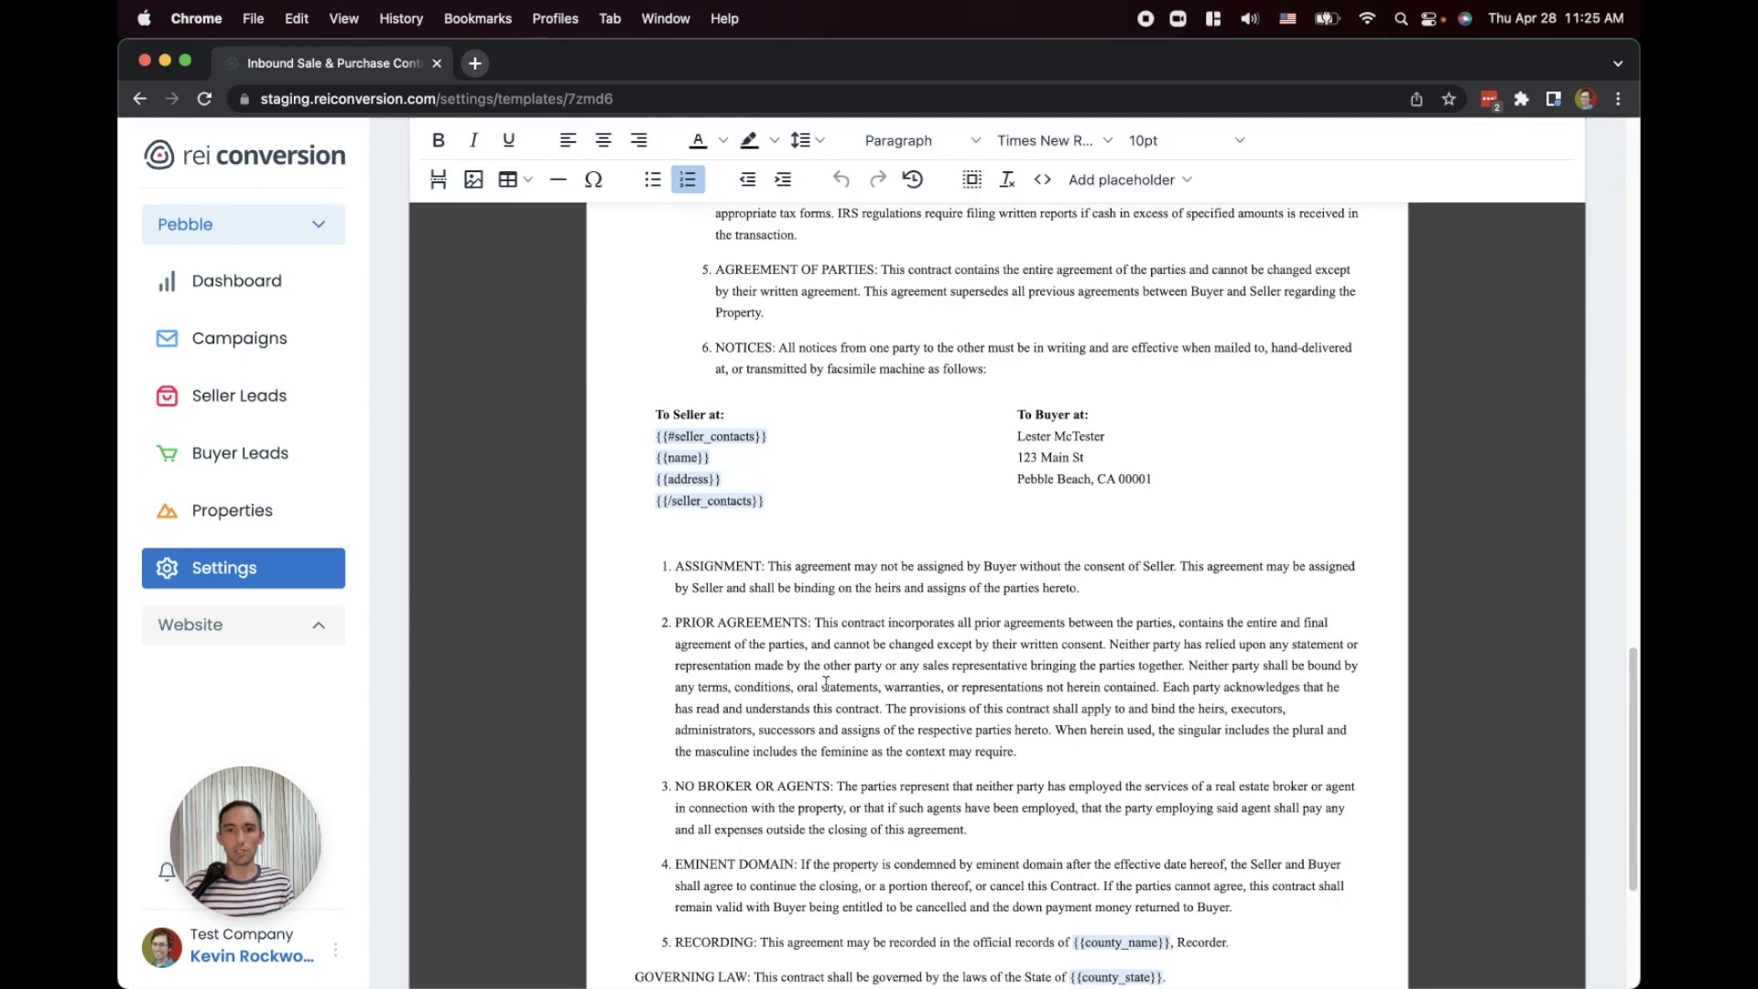
scroll(739, 476, "down", 4)
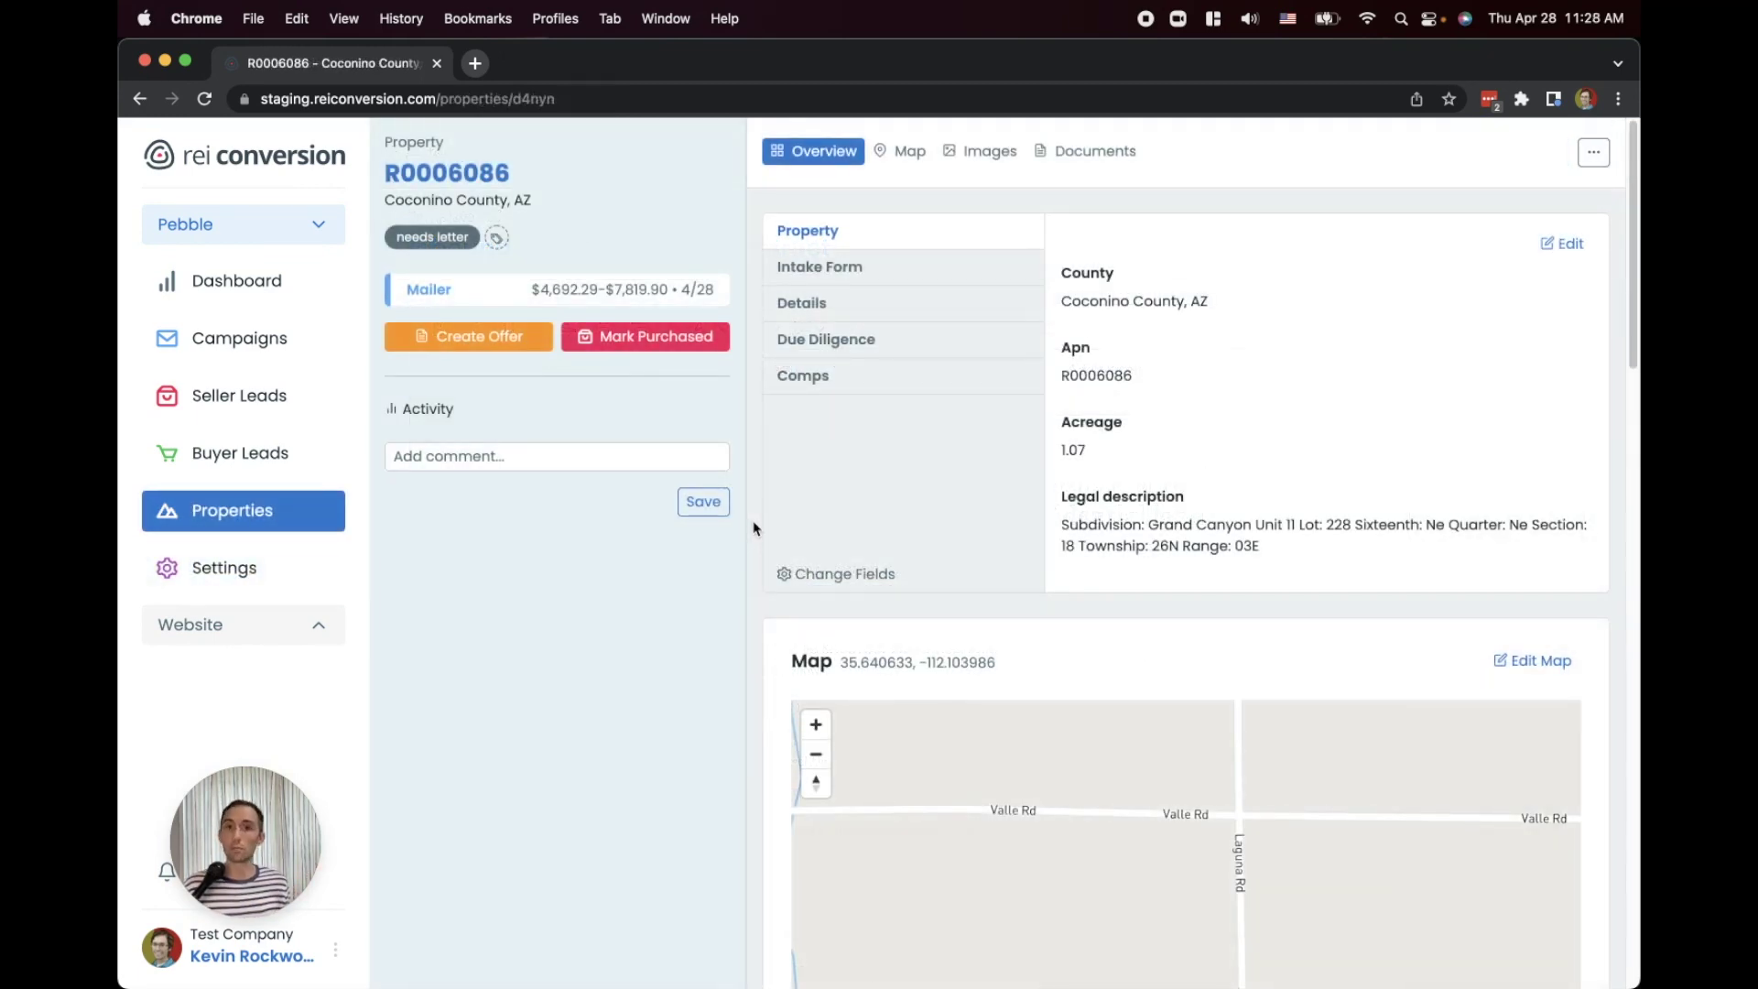
Check the owner's linked properties on property R0006086 and generate a document from the Inbound Sale & Purchase Contract template.
scroll(754, 528, "down", 15)
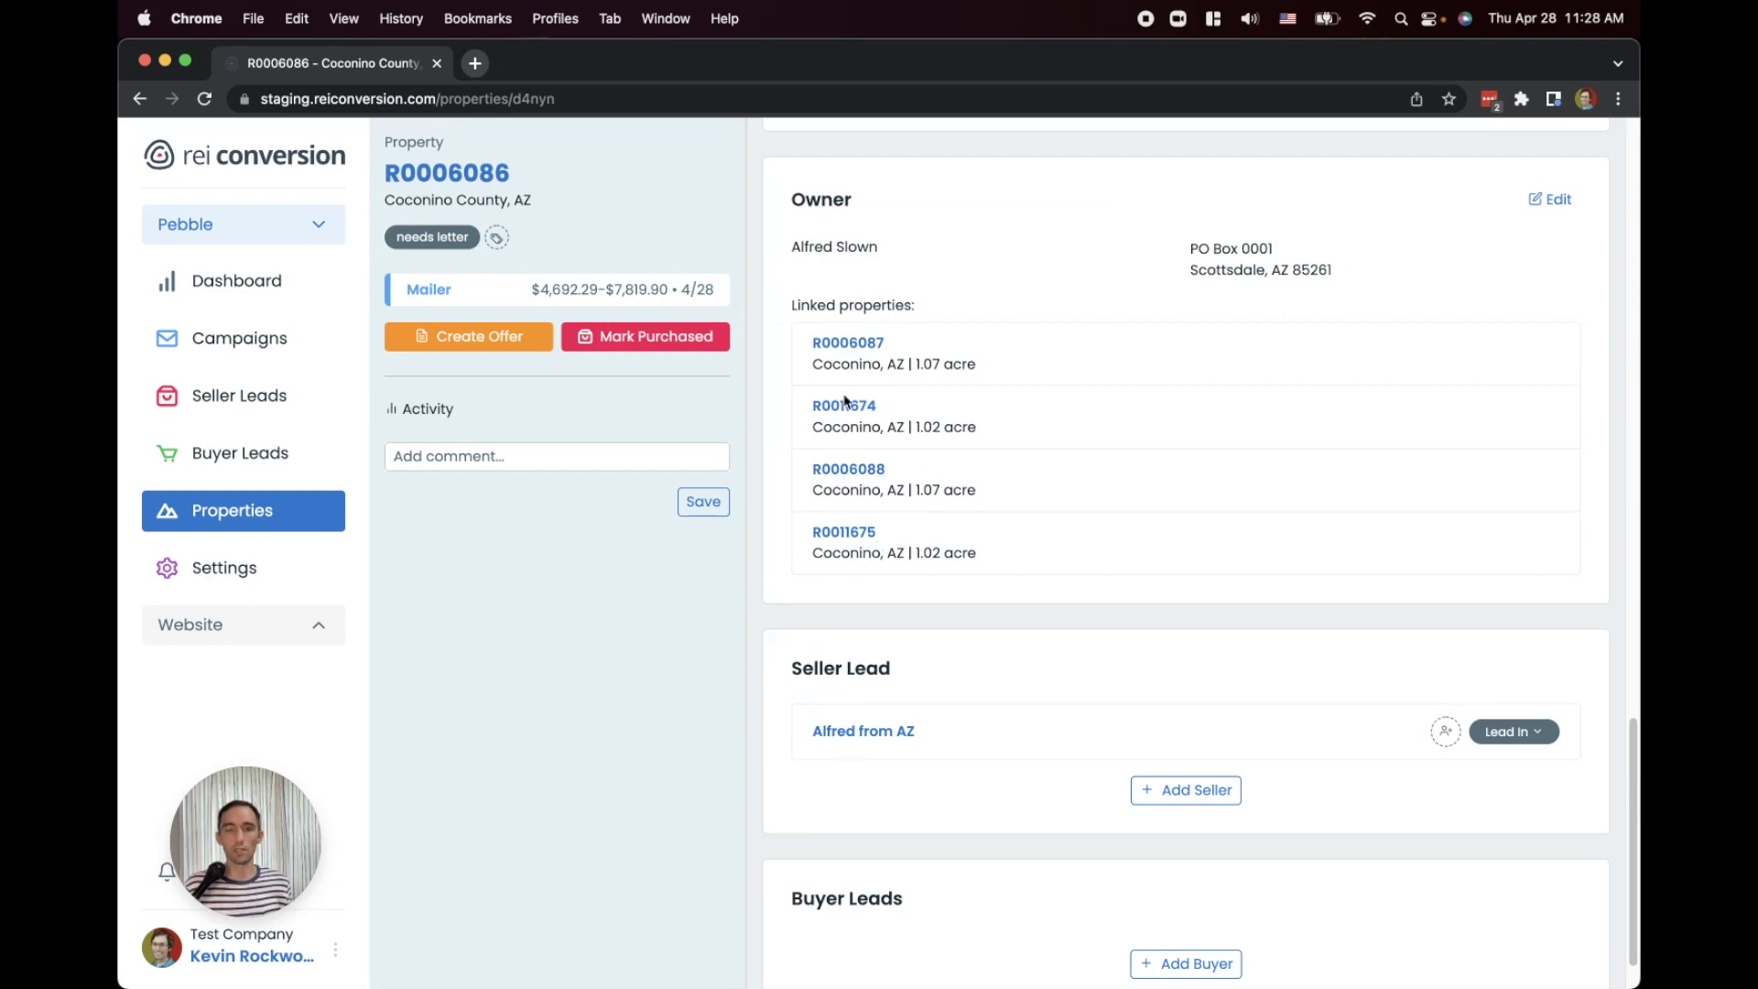
scroll(898, 300, "up", 20)
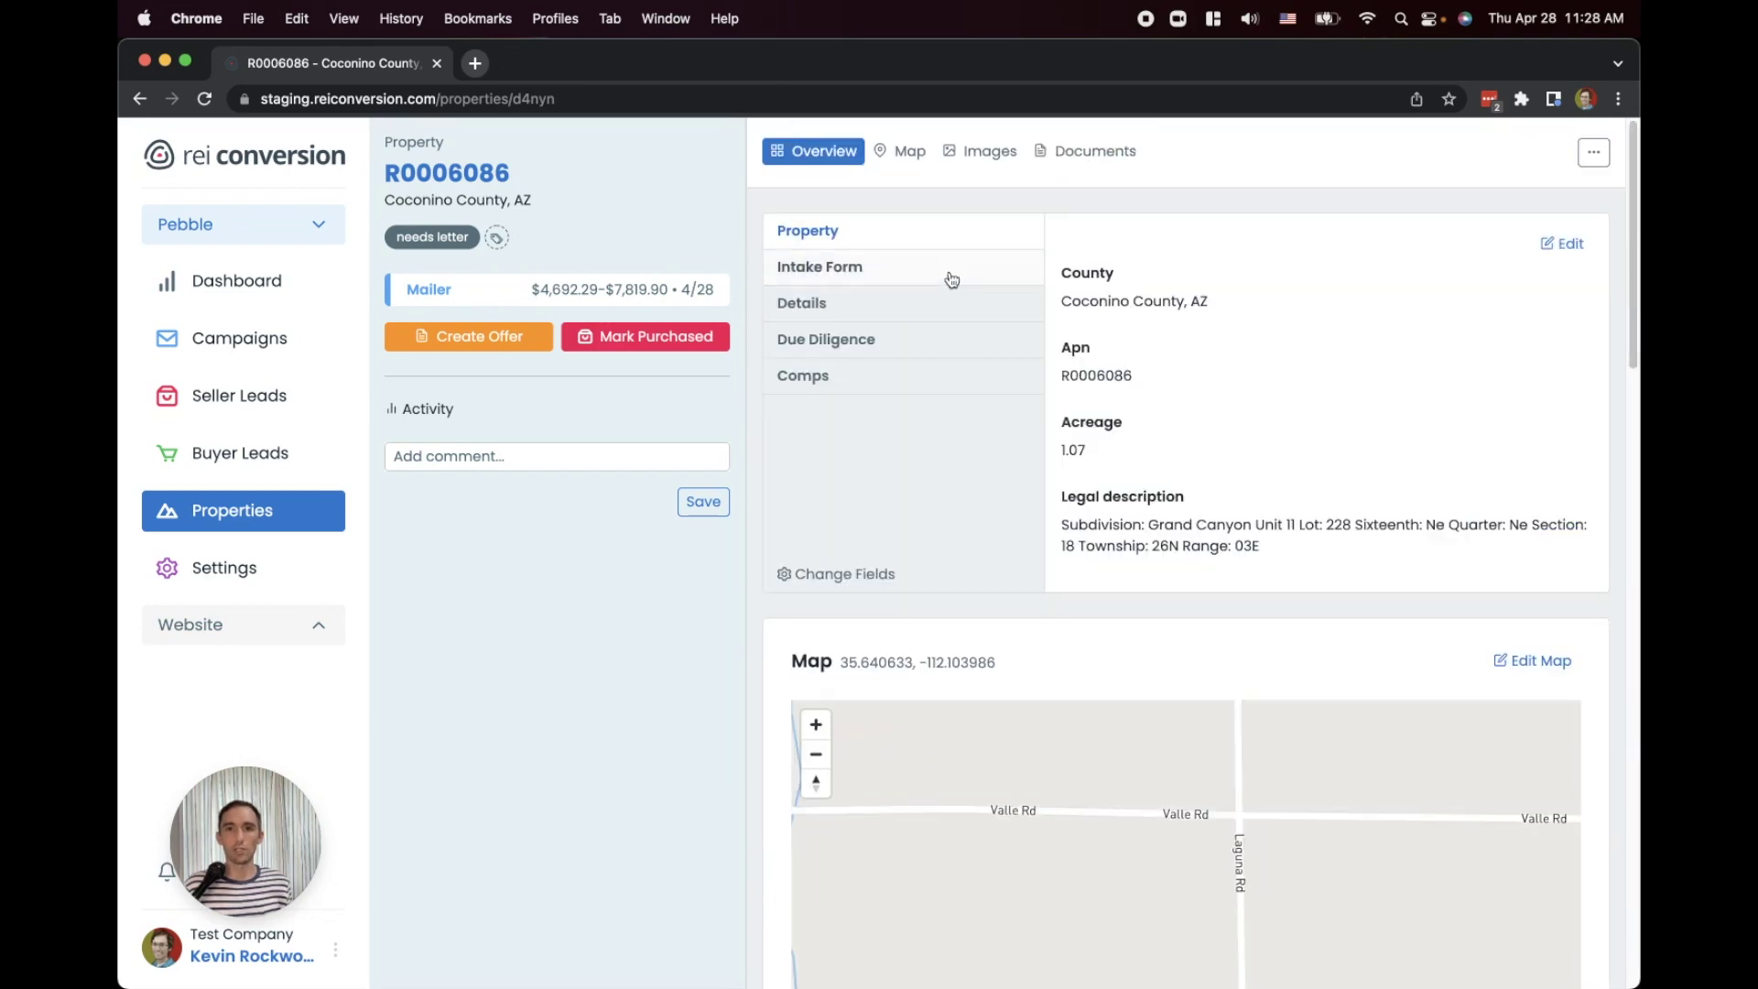
left_click(1082, 158)
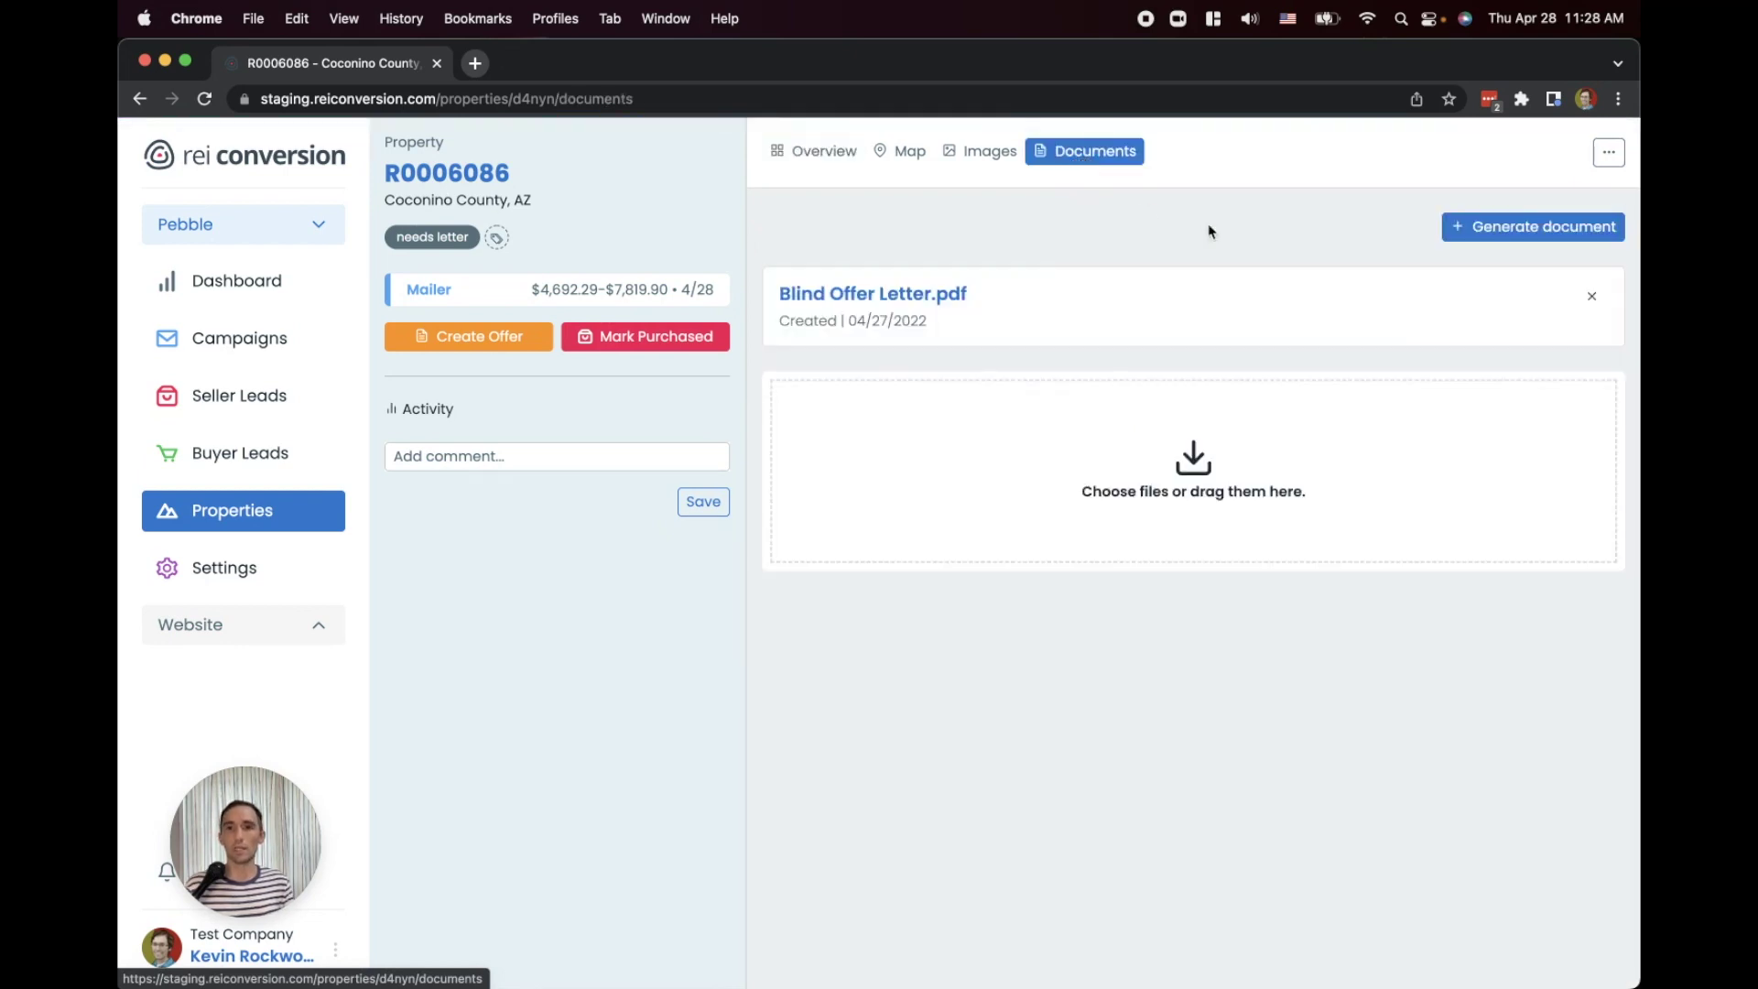
left_click(1478, 228)
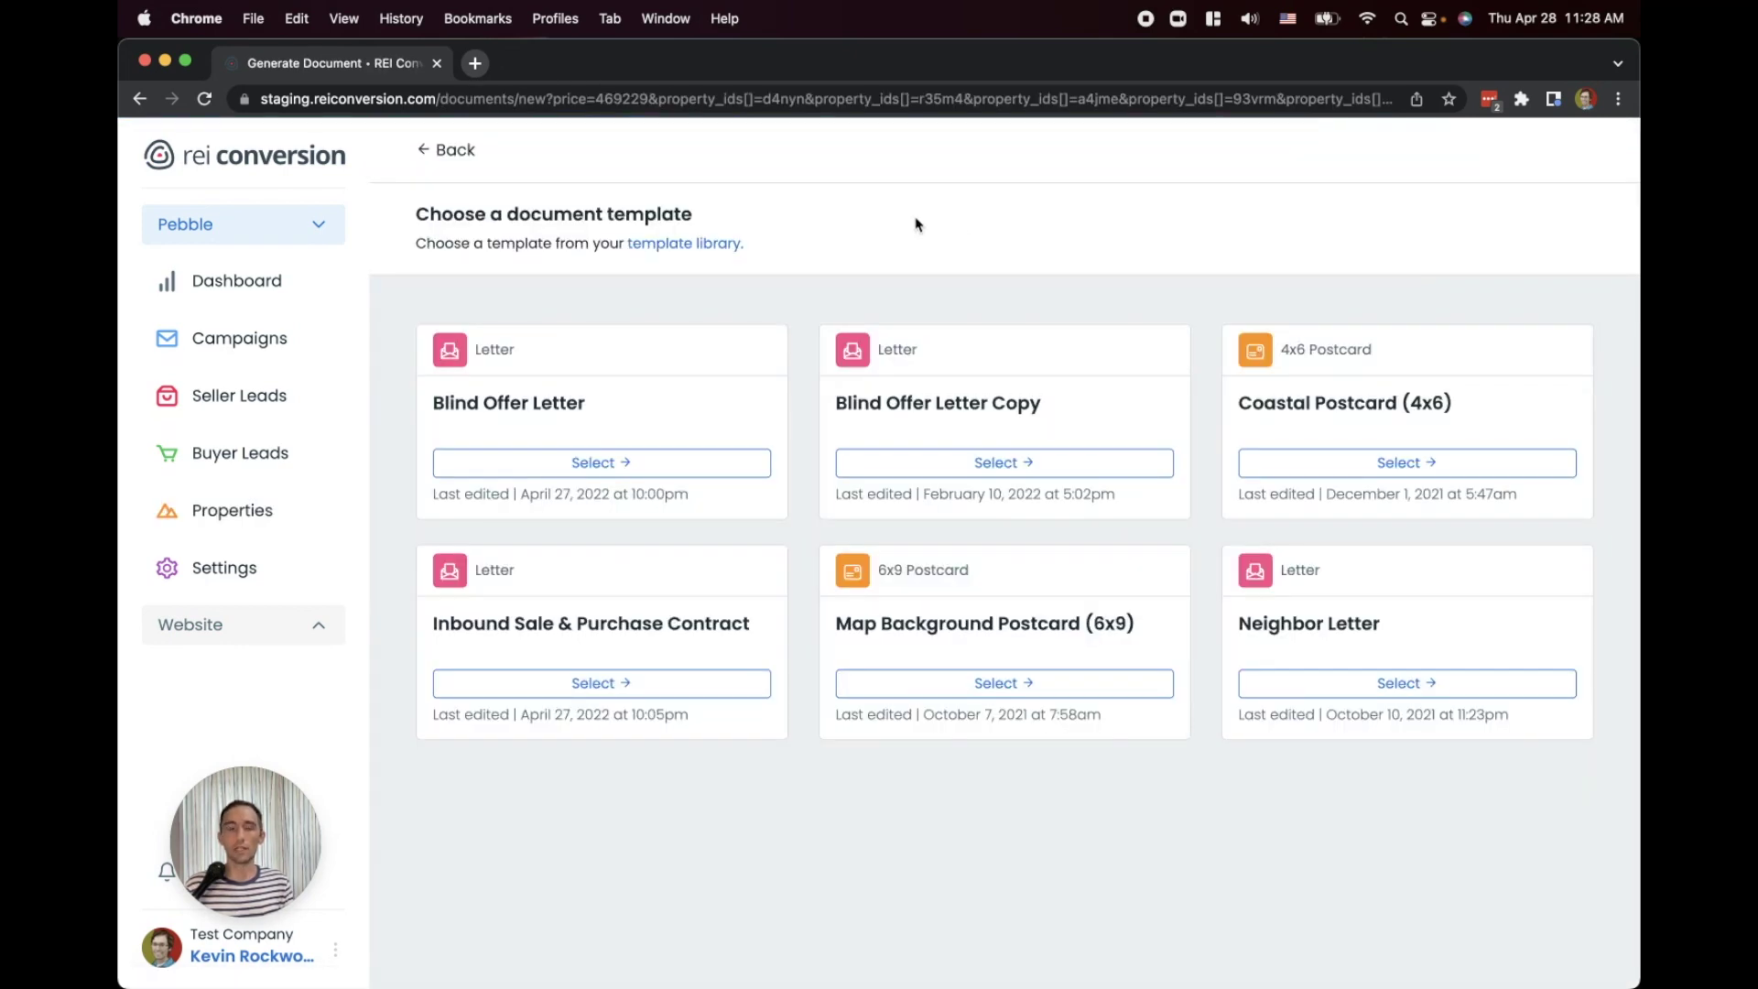
left_click(590, 685)
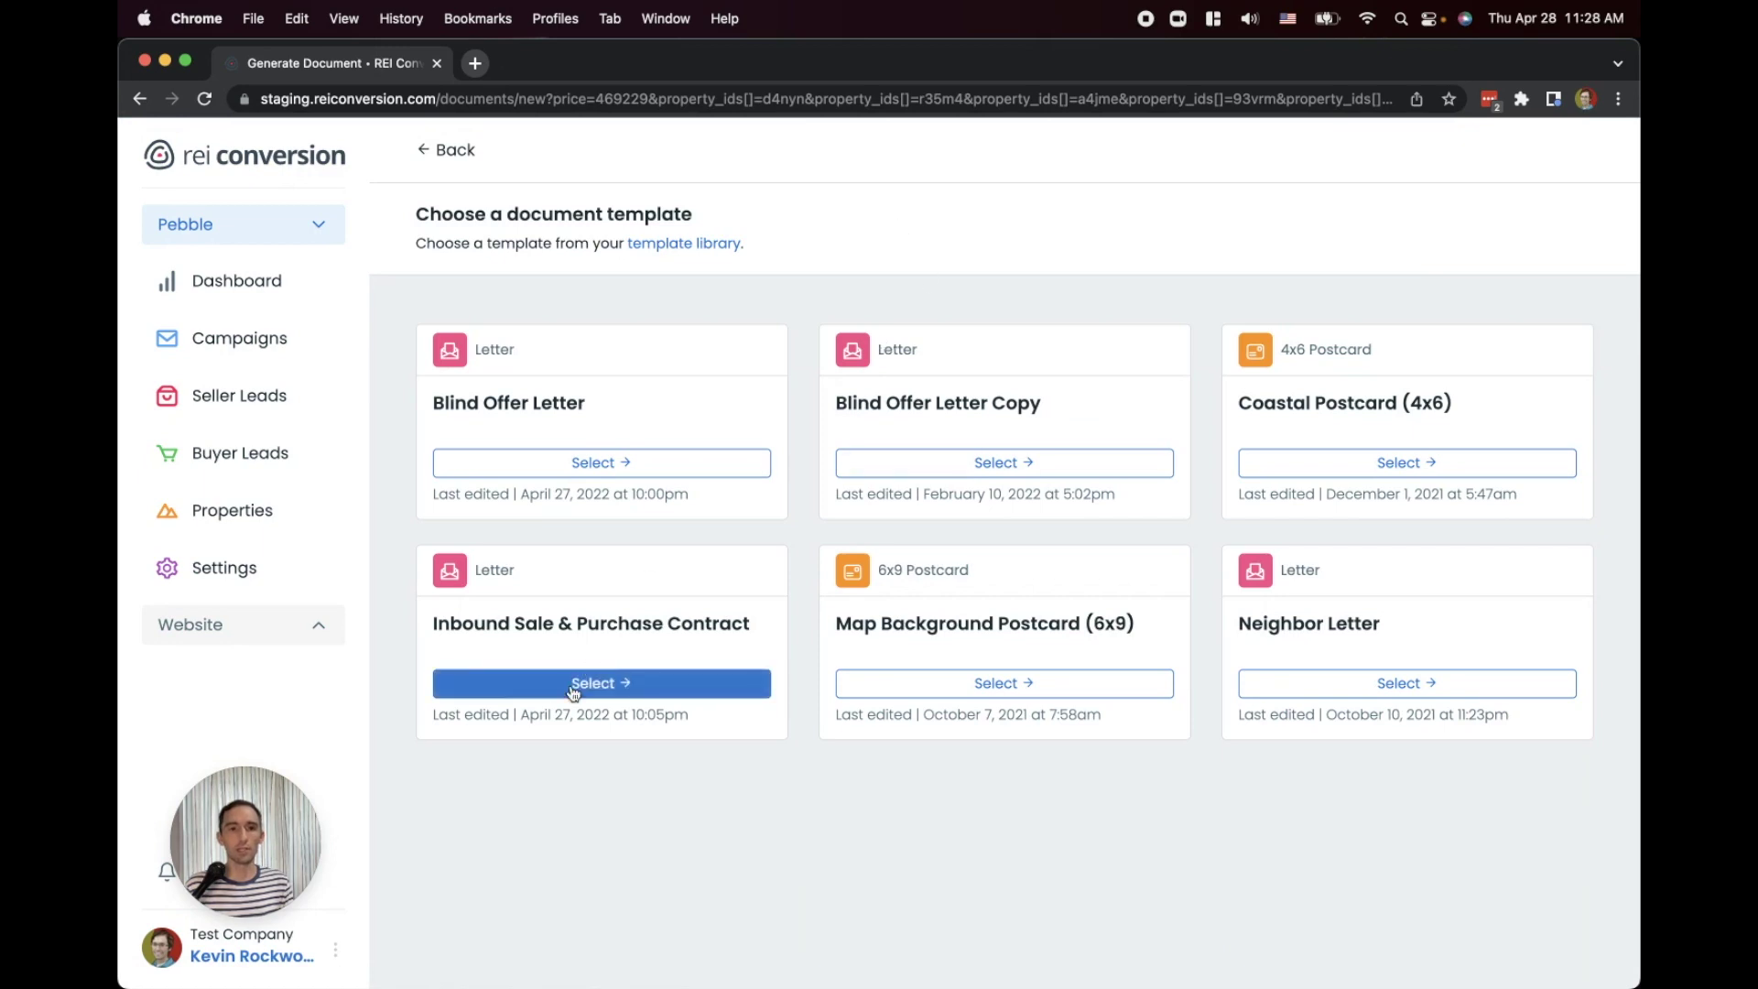
left_click(544, 693)
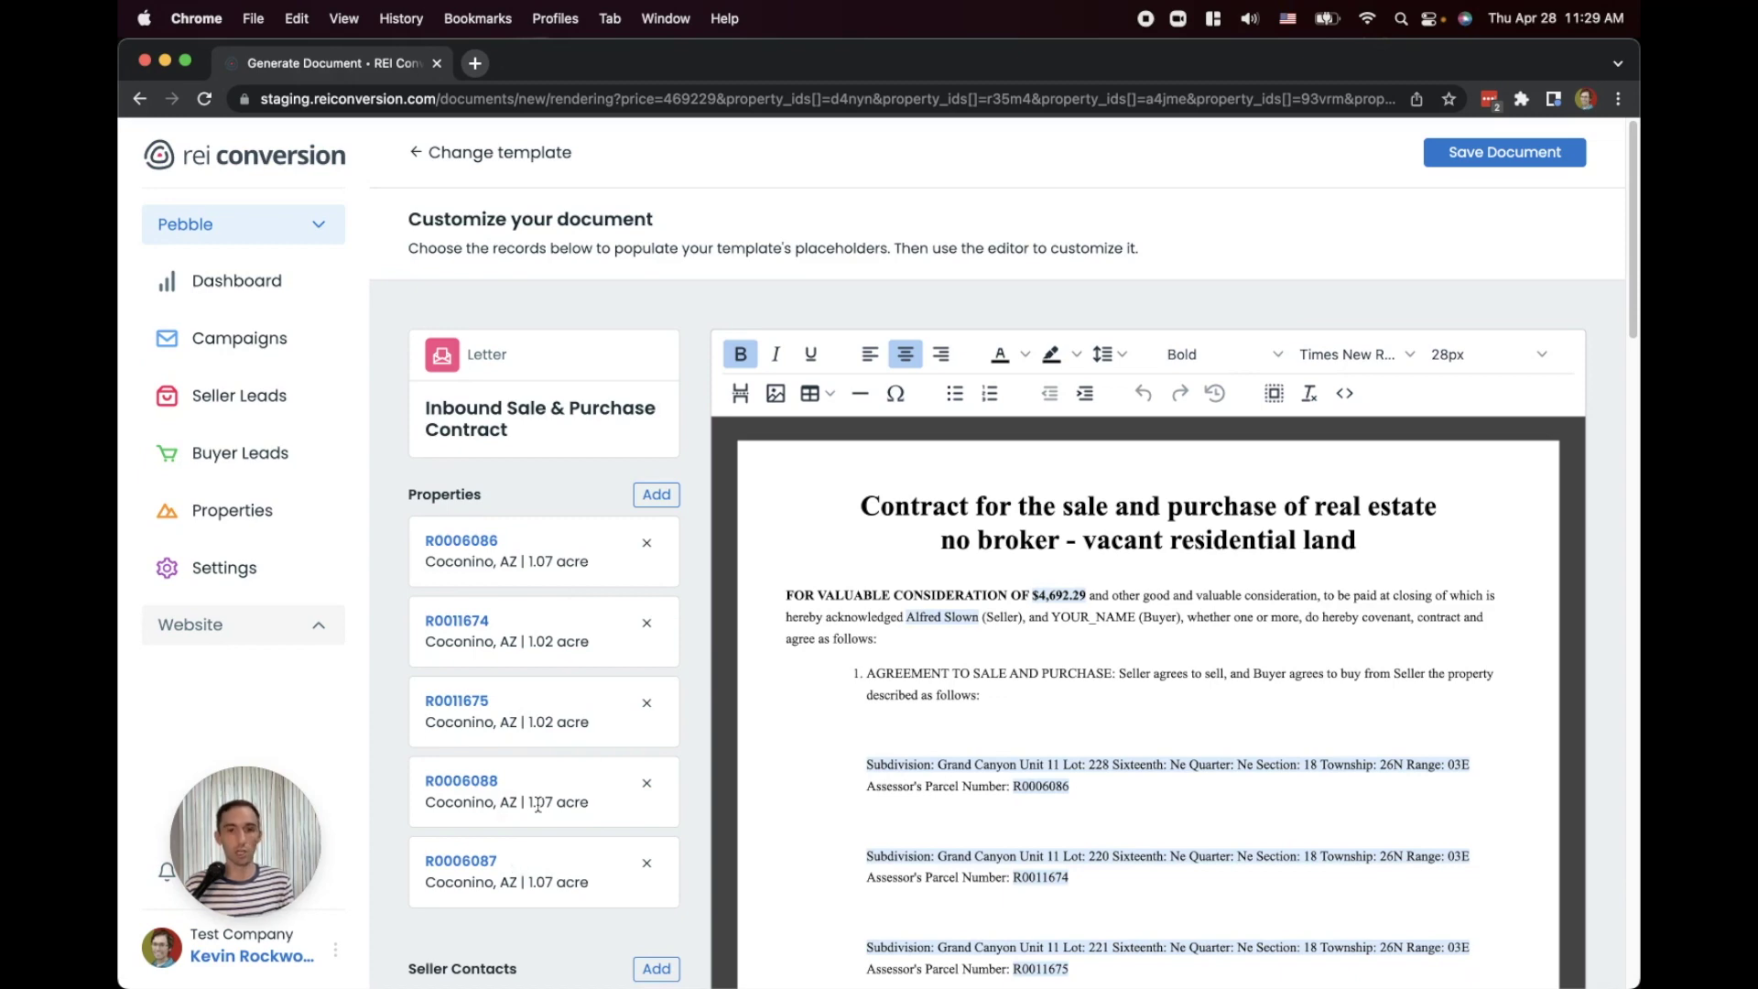
Review the generated contract's filled-in properties, seller details, dates and signature block through to the end.
scroll(796, 702, "down", 4)
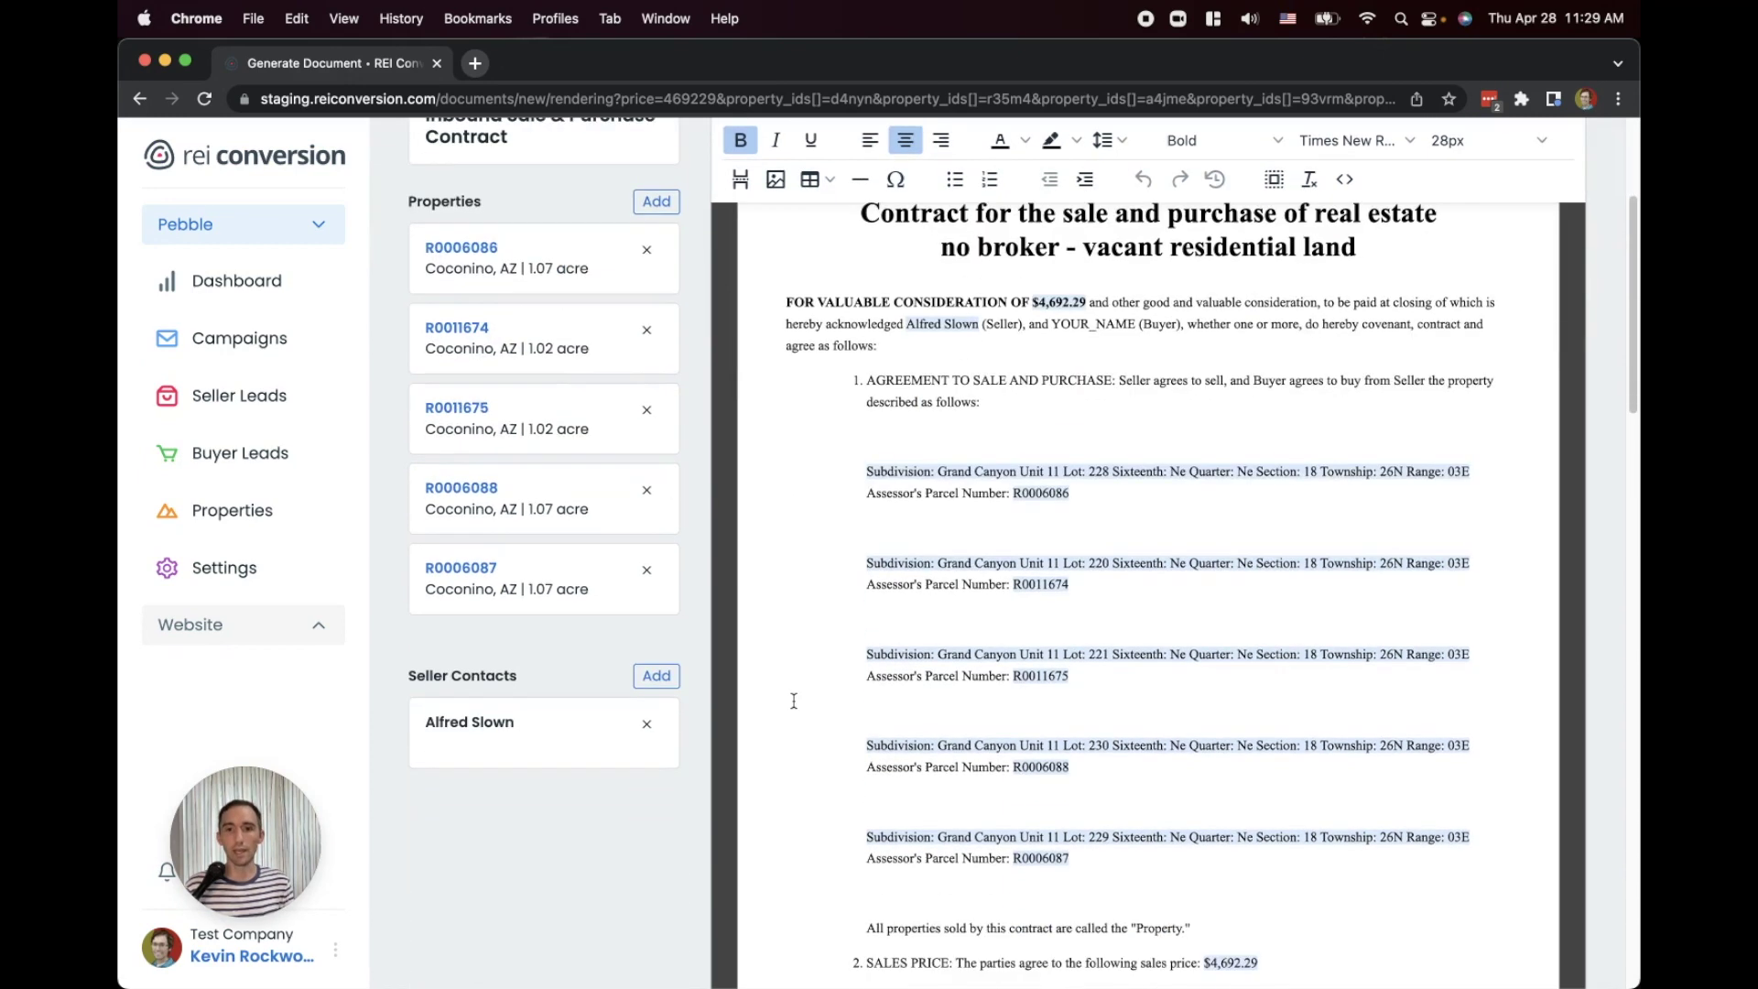
left_click(932, 615)
scroll(952, 693, "down", 6)
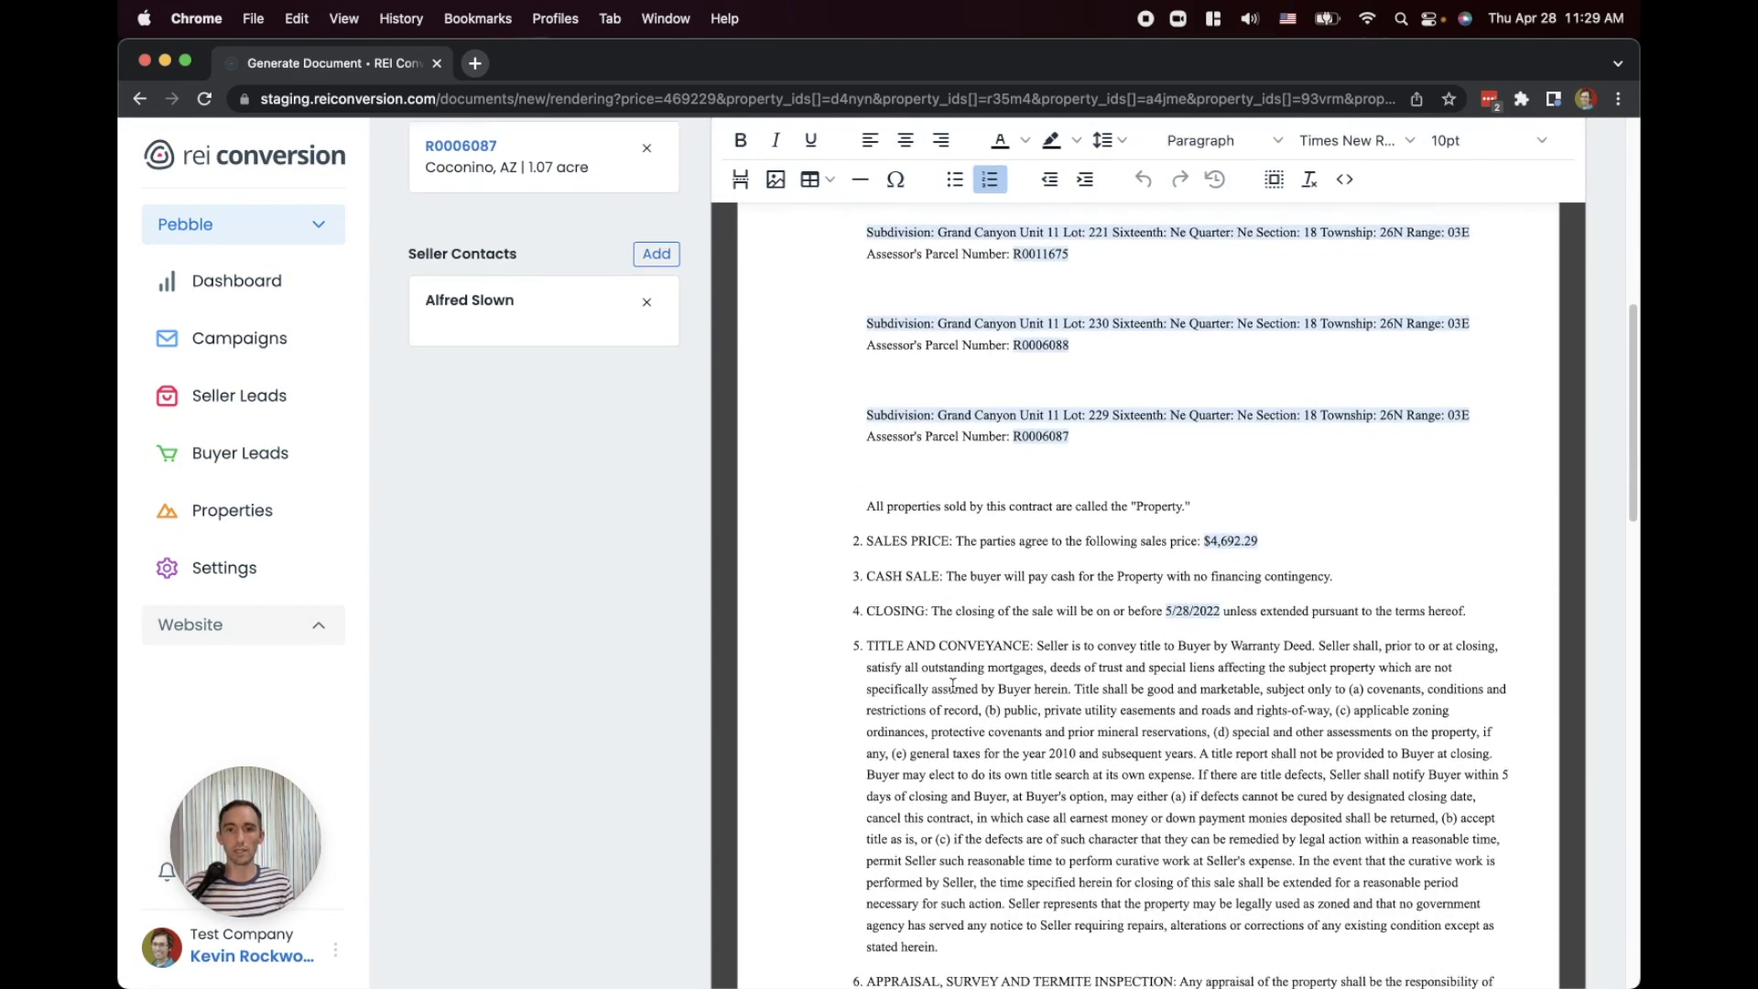
scroll(952, 685, "down", 15)
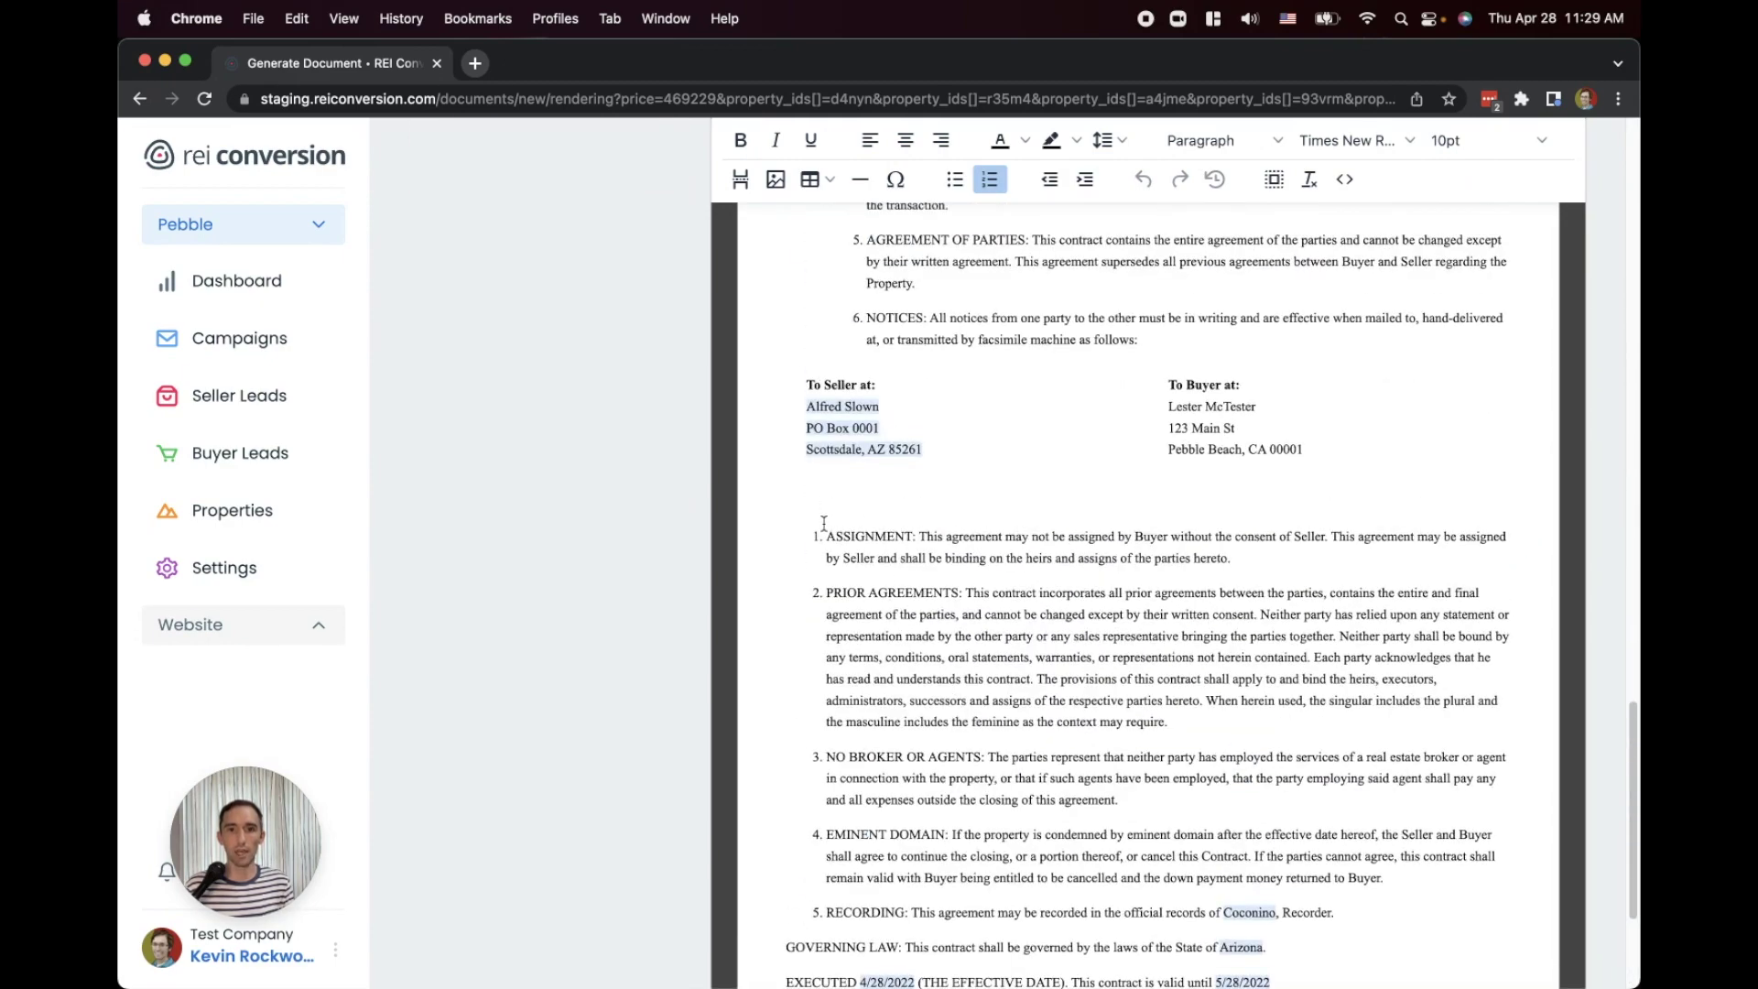
scroll(823, 523, "down", 3)
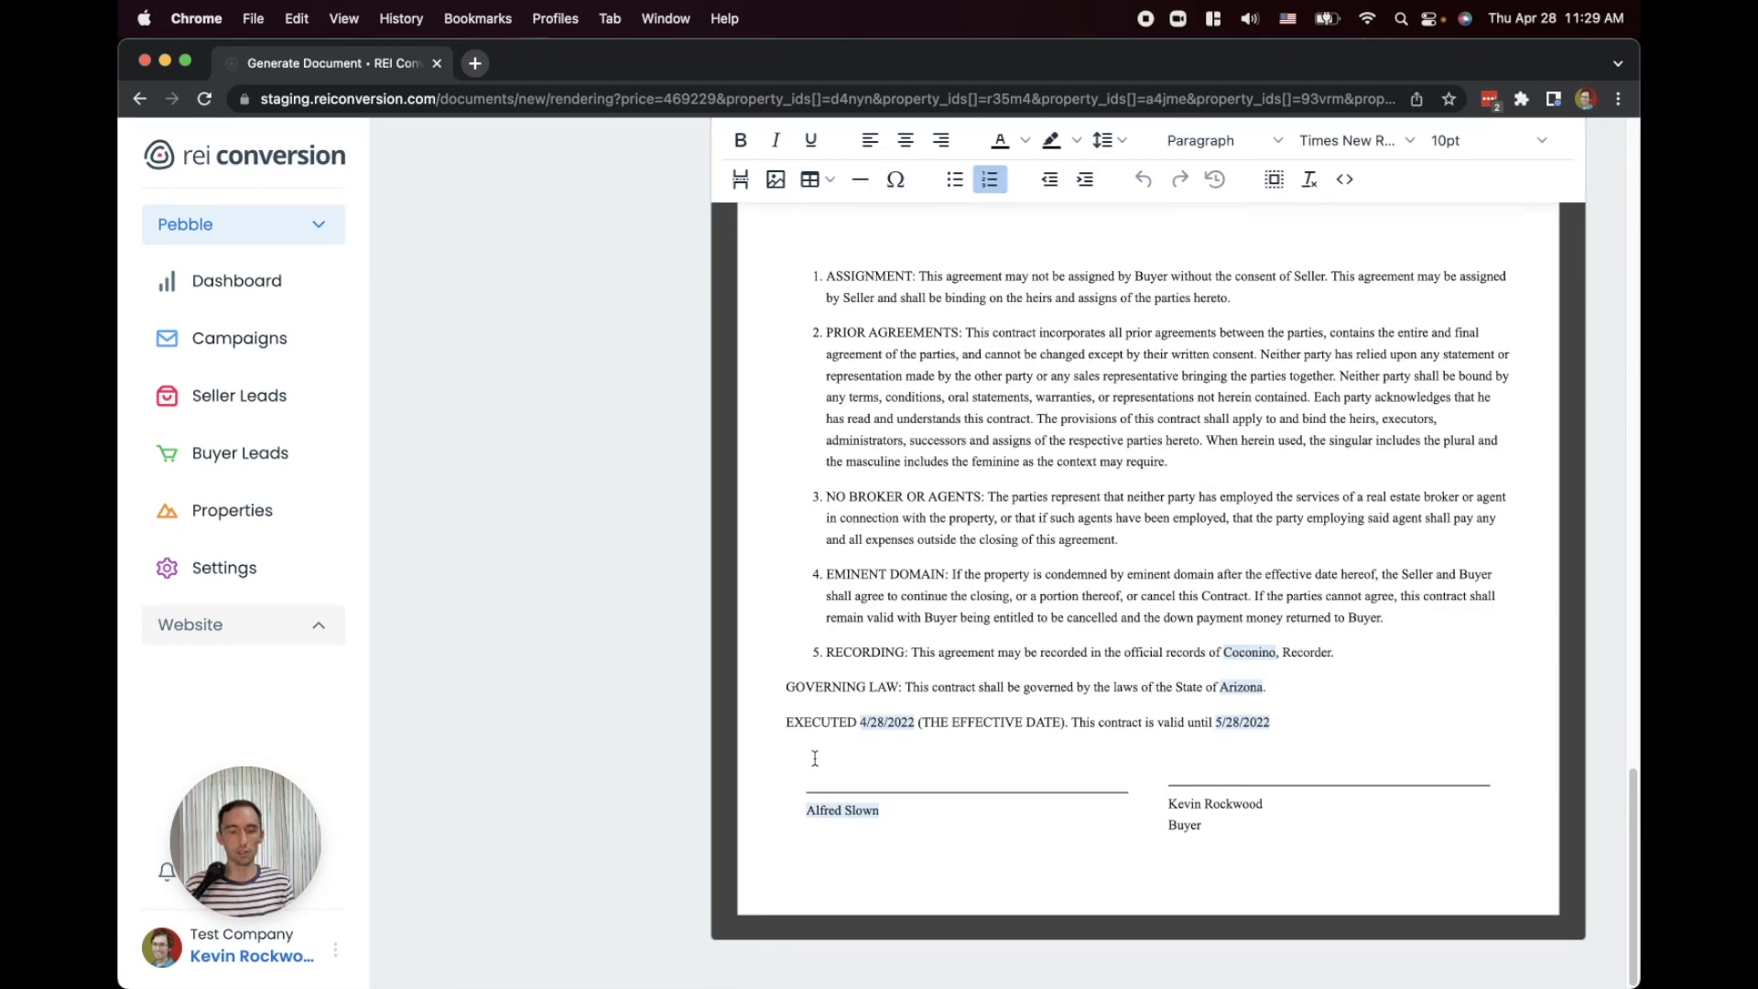
scroll(795, 707, "up", 20)
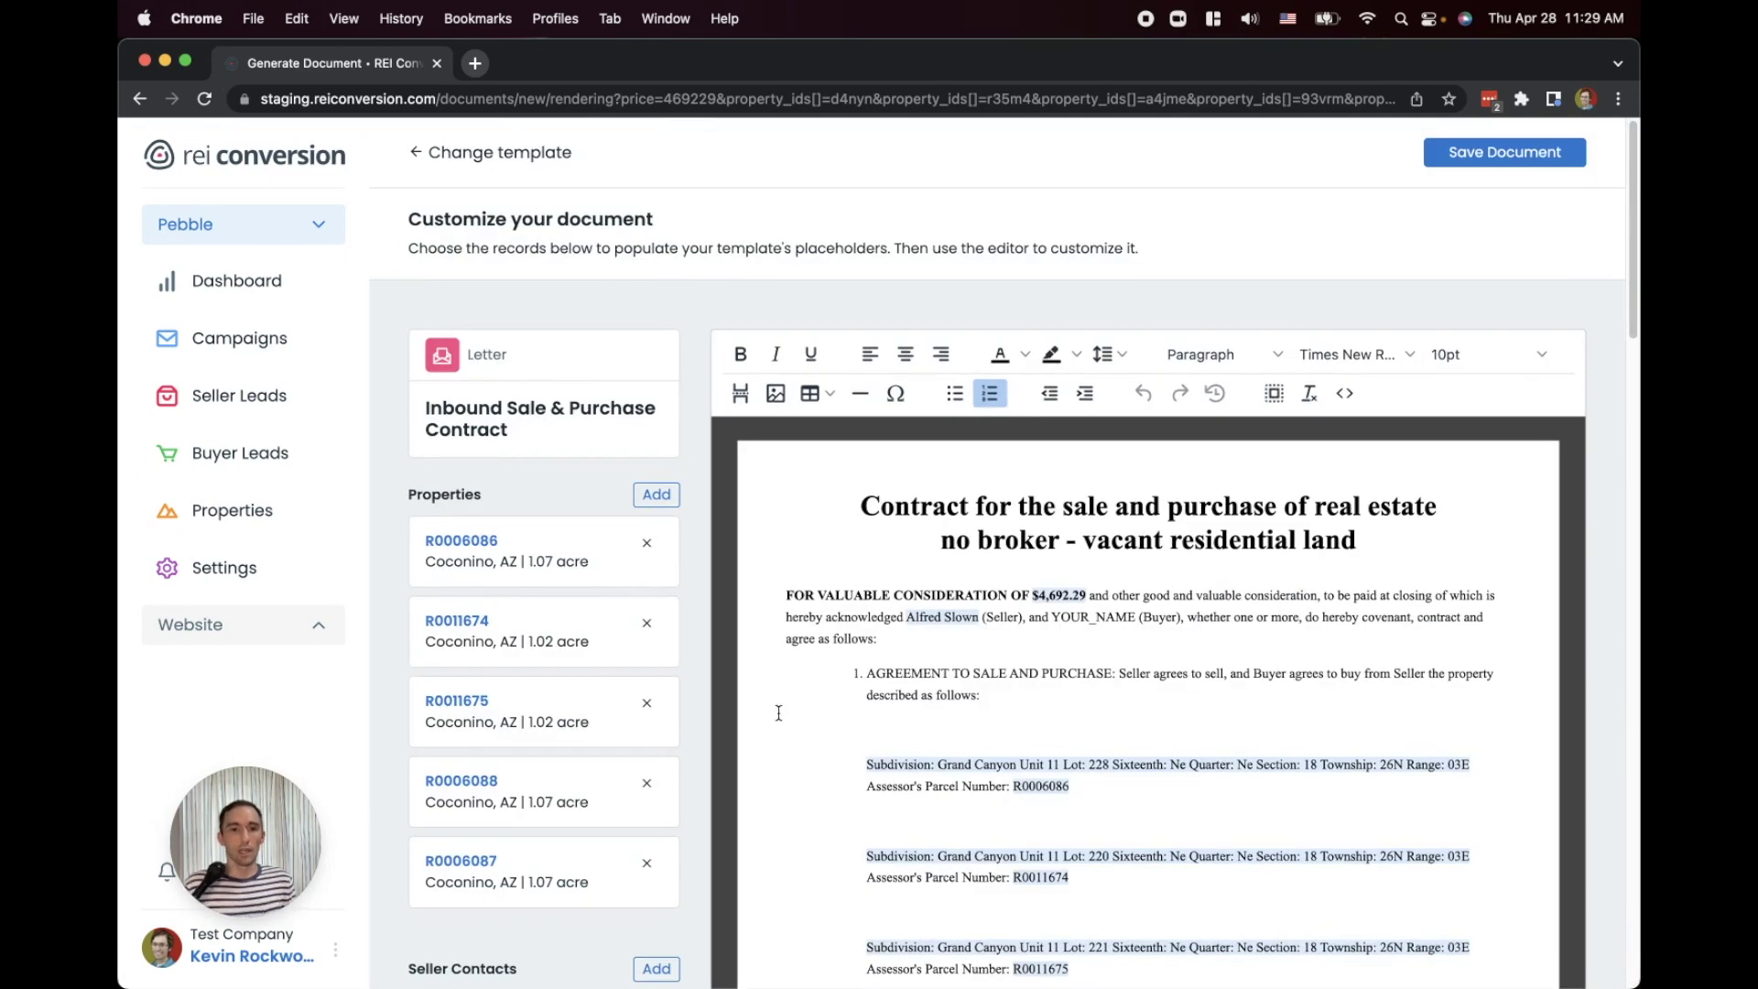
Remove properties R0011674 and R0006088 from the document and place the cursor above the first legal description in the contract.
left_click(652, 626)
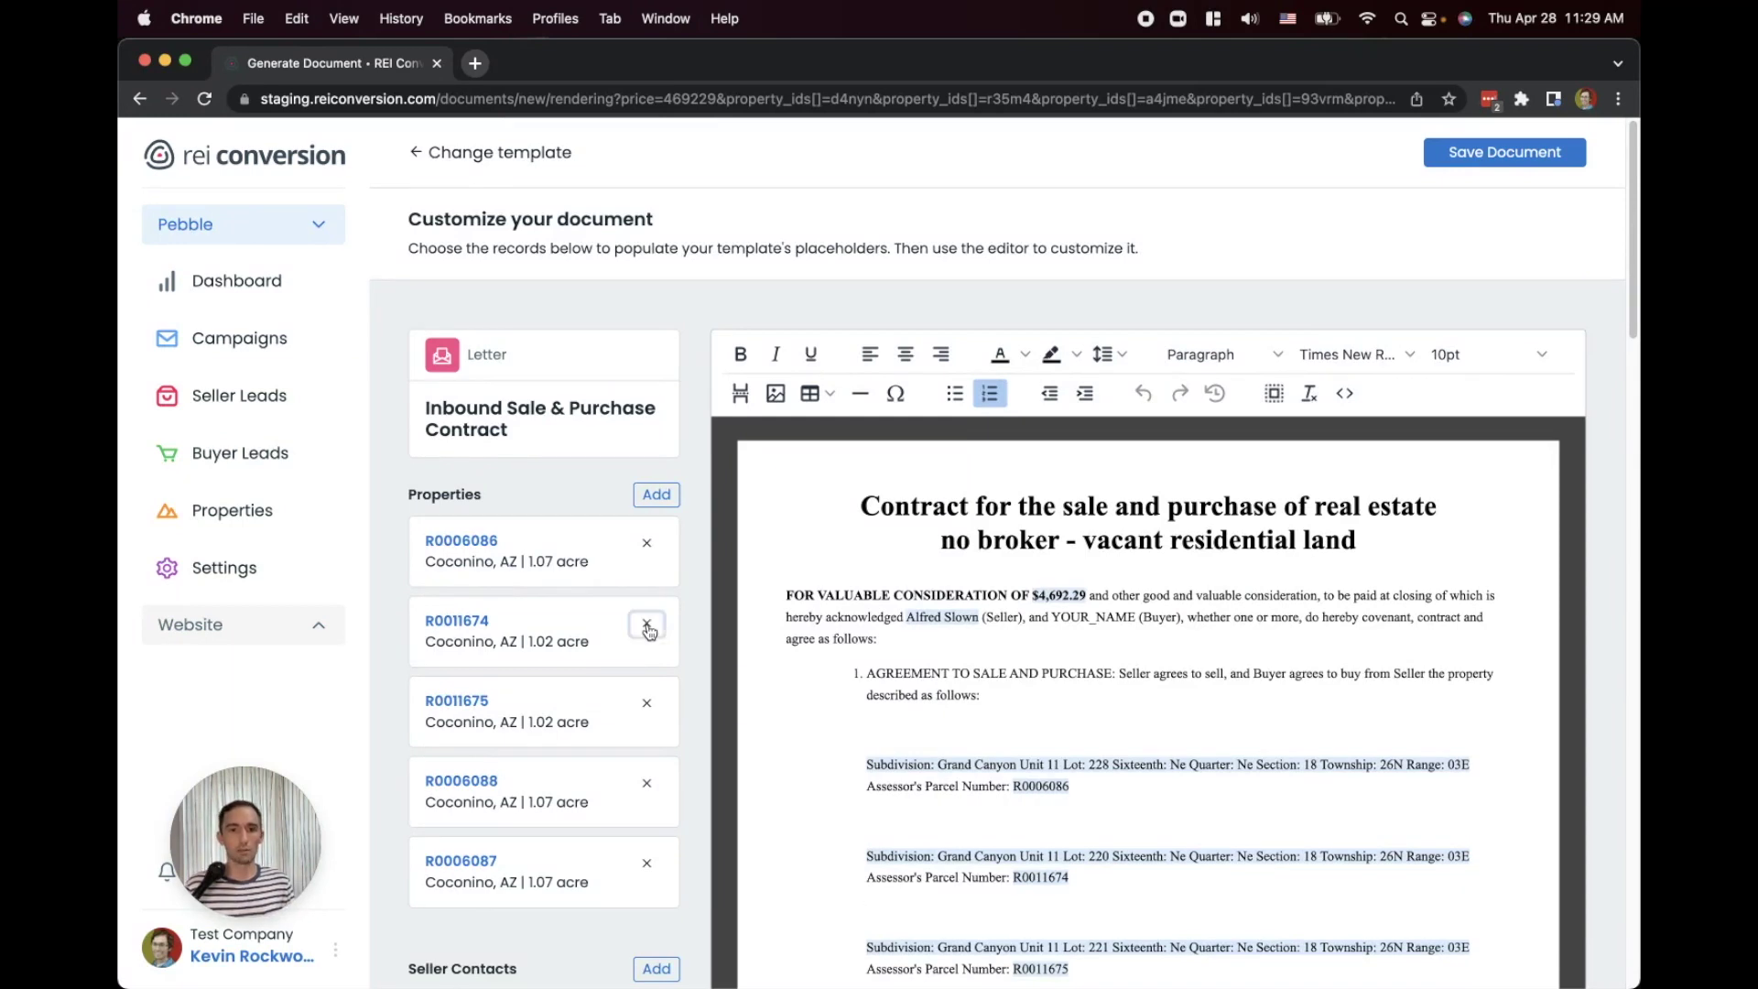
left_click(645, 702)
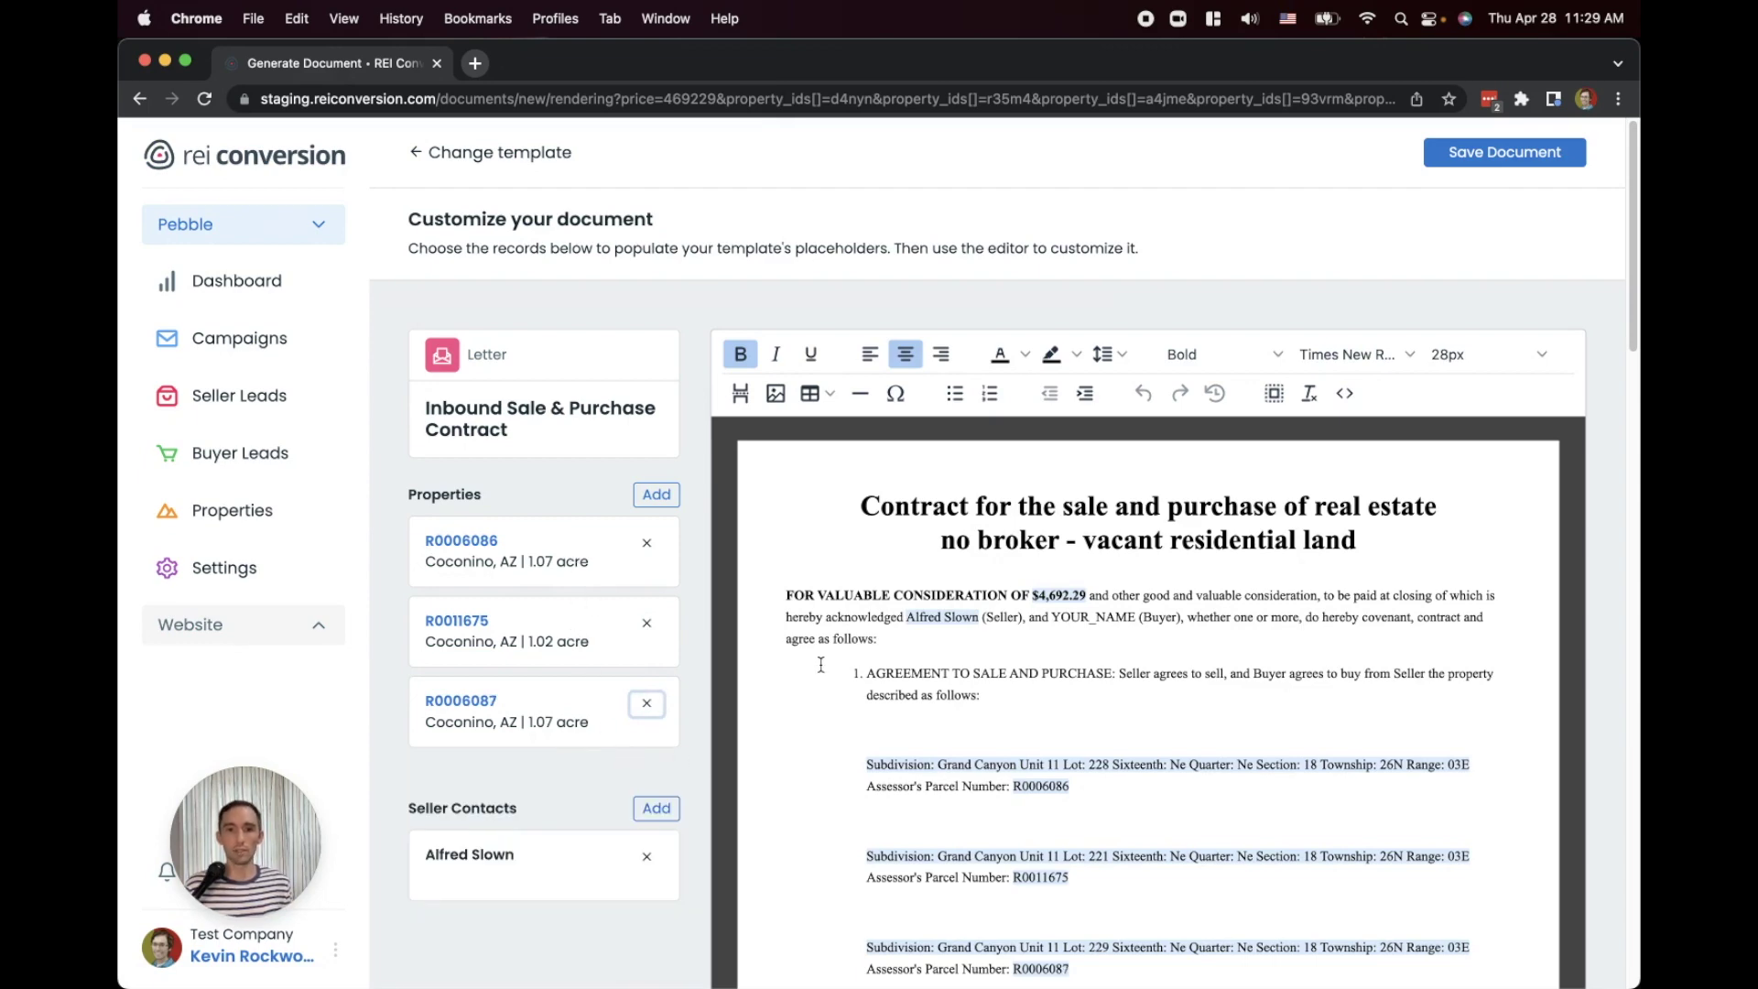
scroll(821, 664, "down", 3)
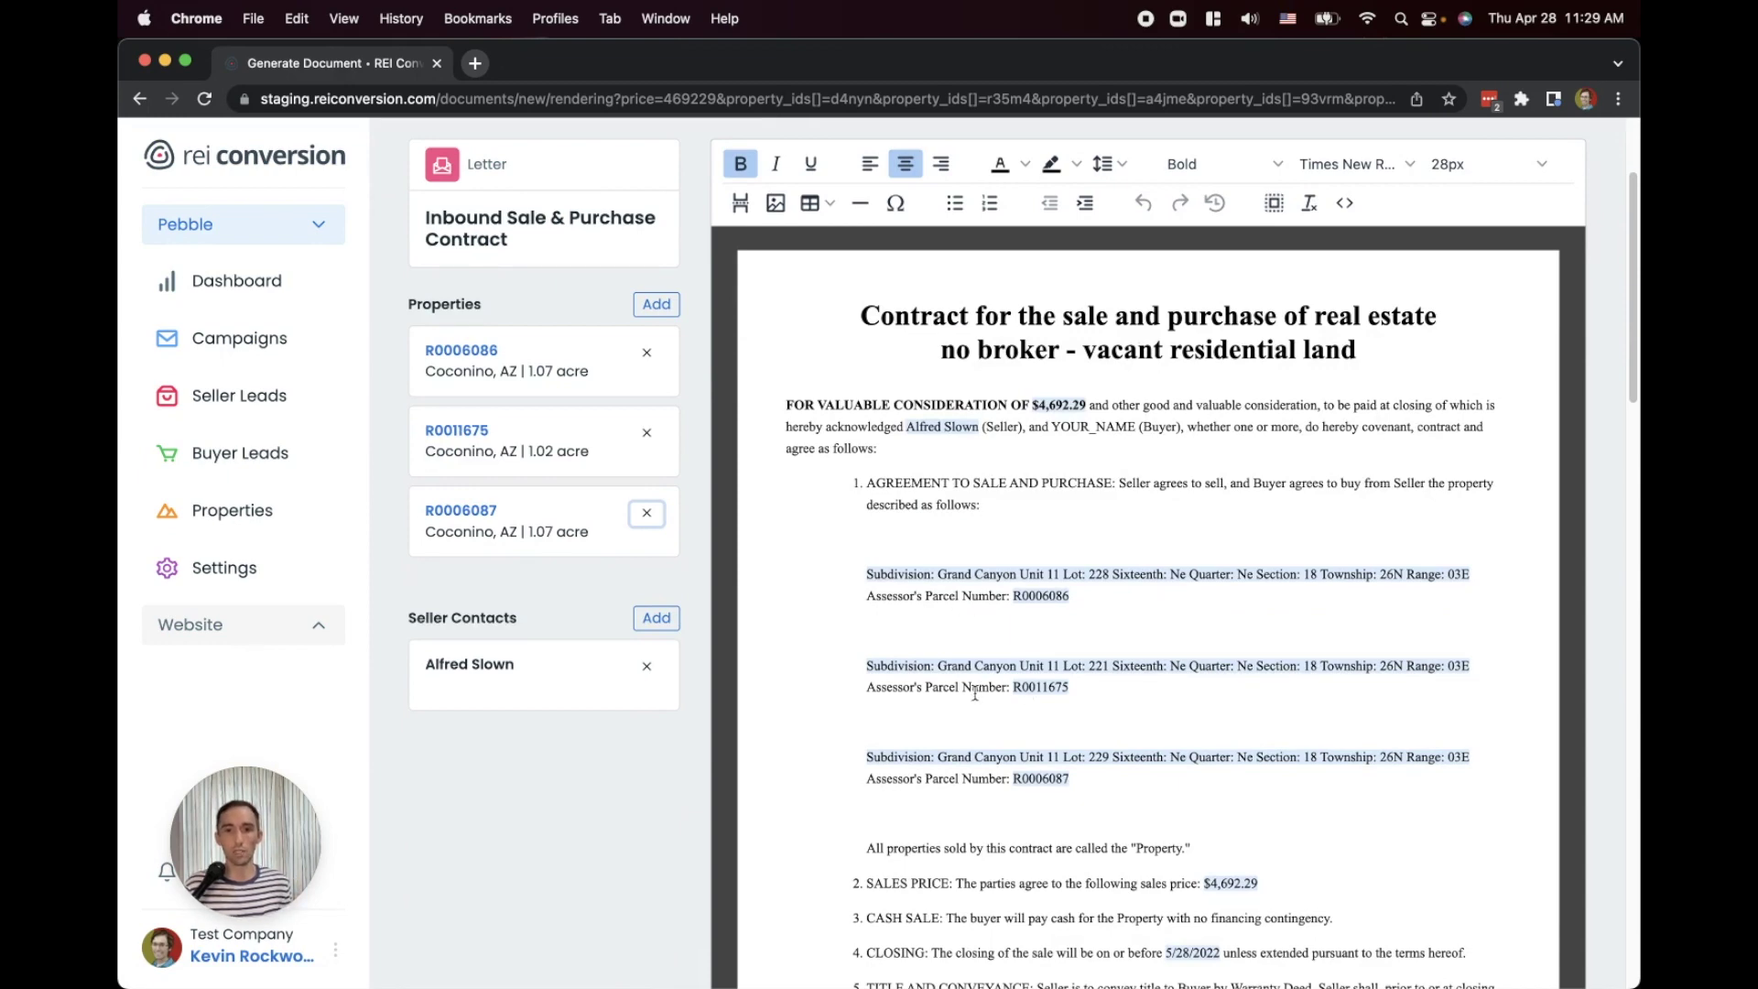
scroll(571, 734, "up", 2)
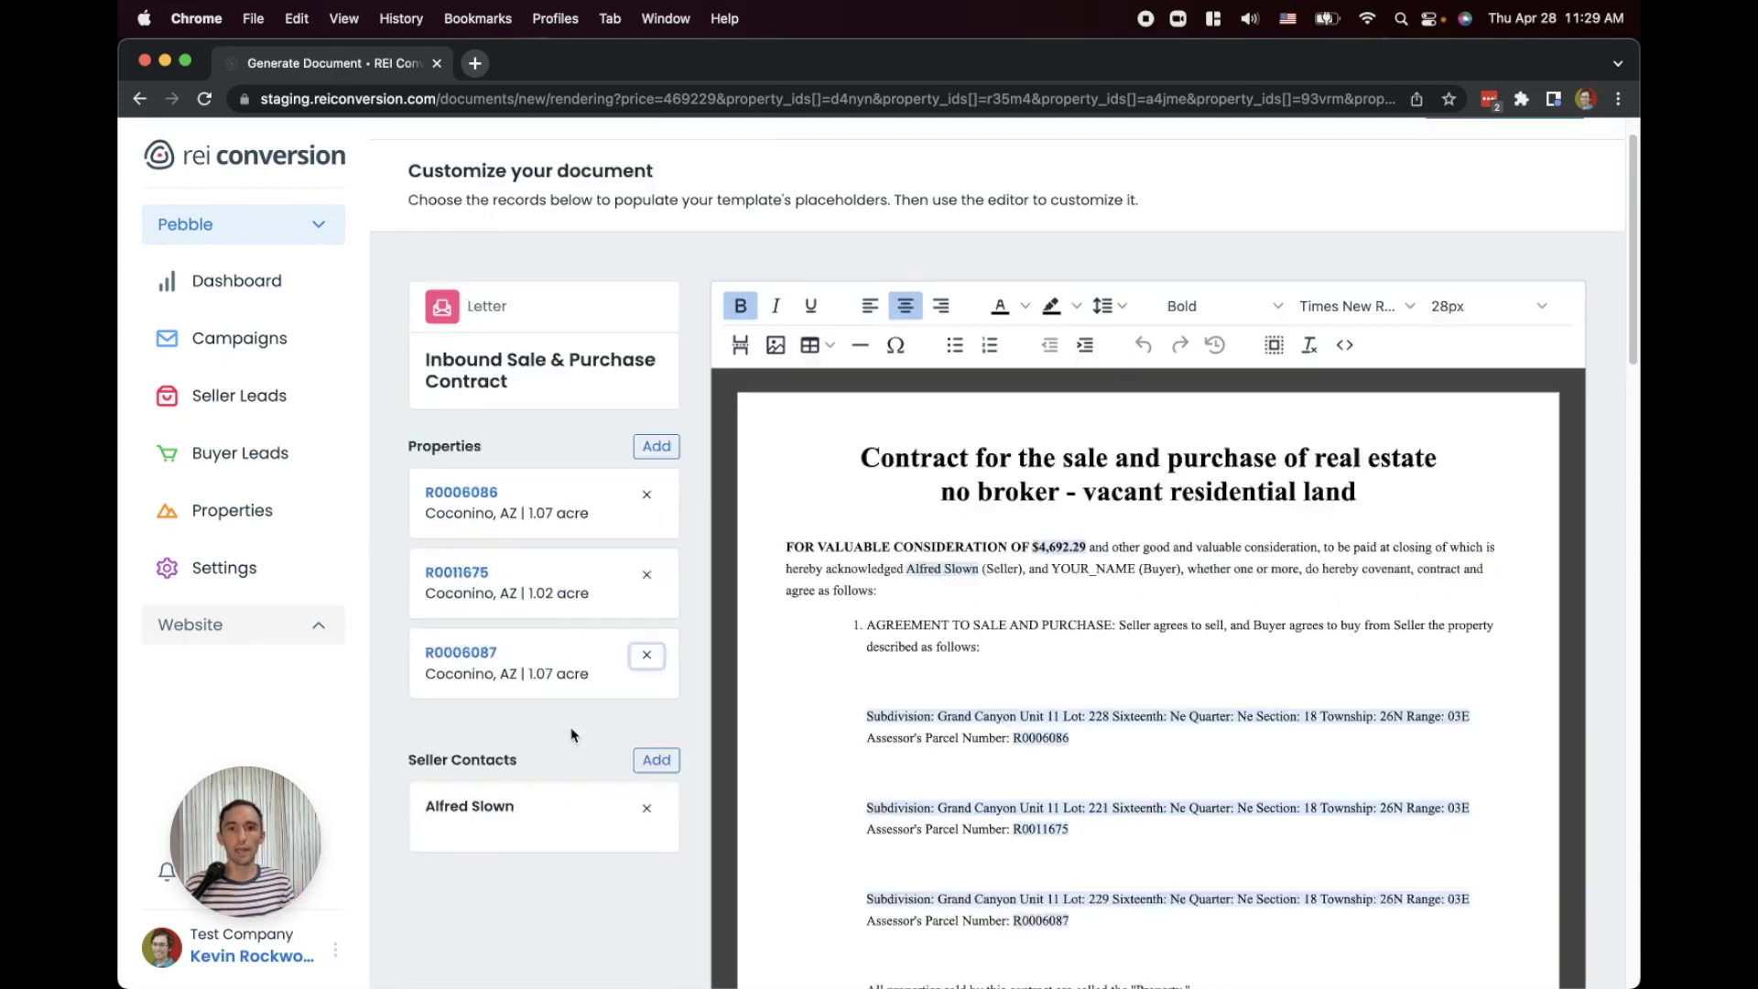
scroll(571, 734, "down", 2)
left_click(904, 568)
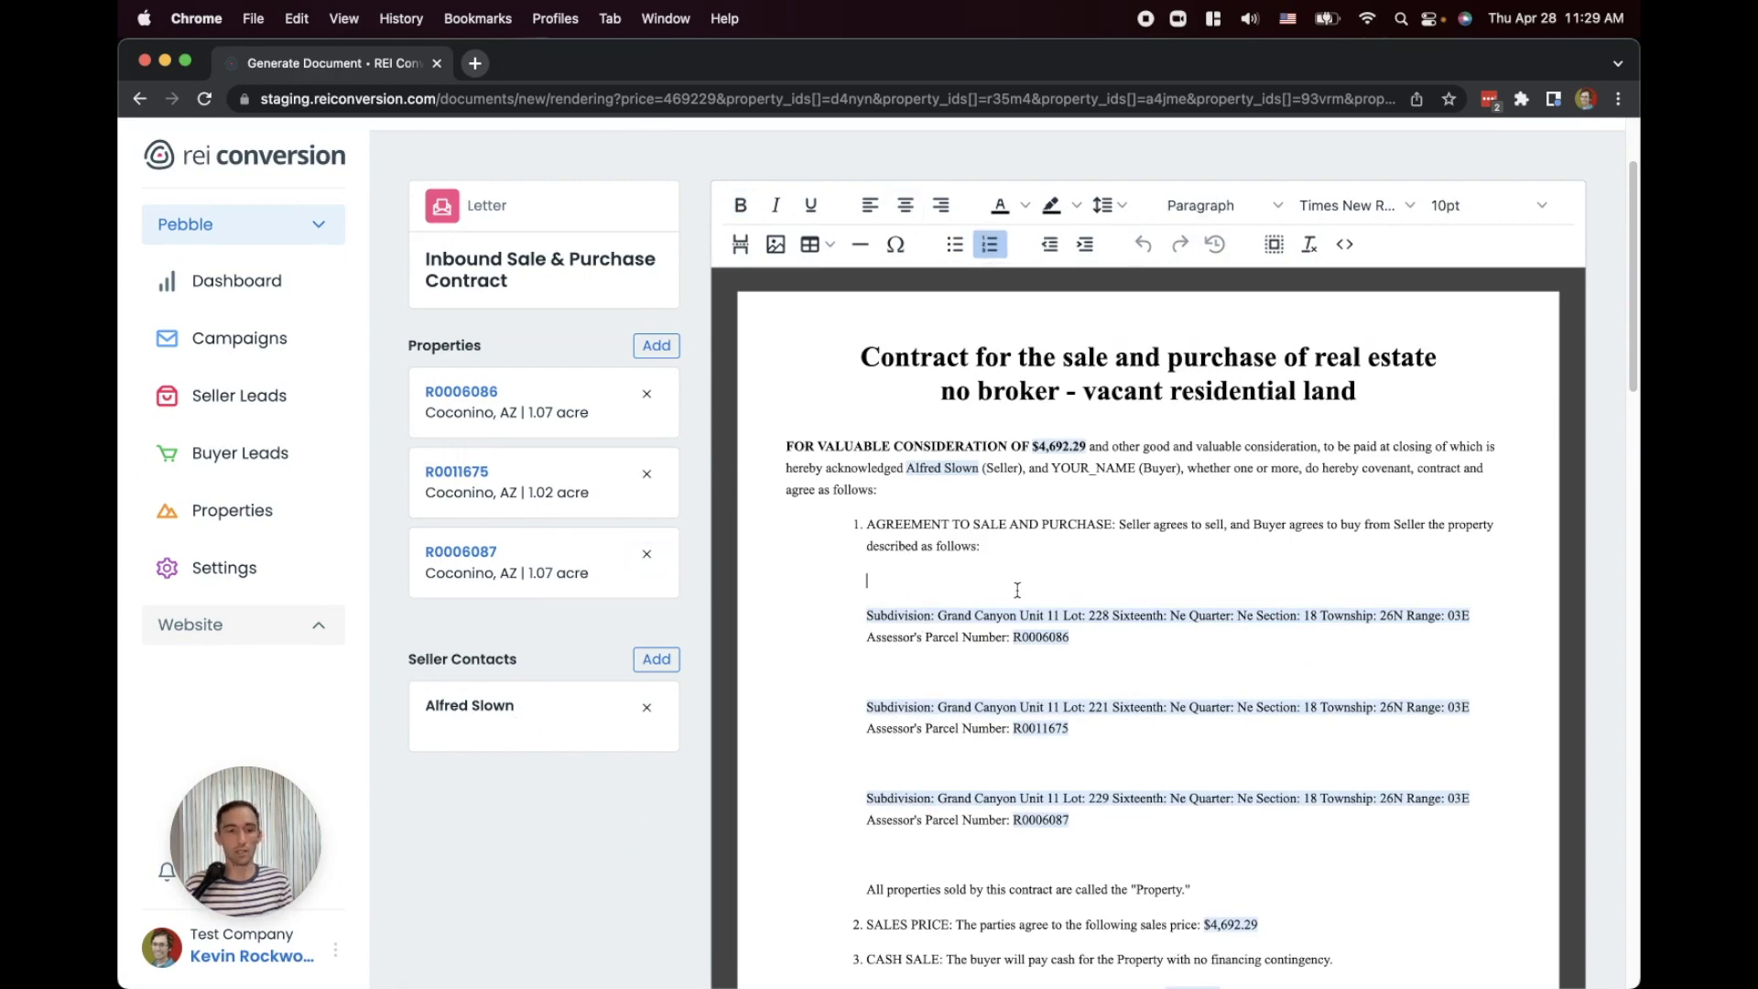
Delete the blank lines above, between and below the three property legal descriptions in section 1 of the contract.
scroll(1069, 577, "up", 2)
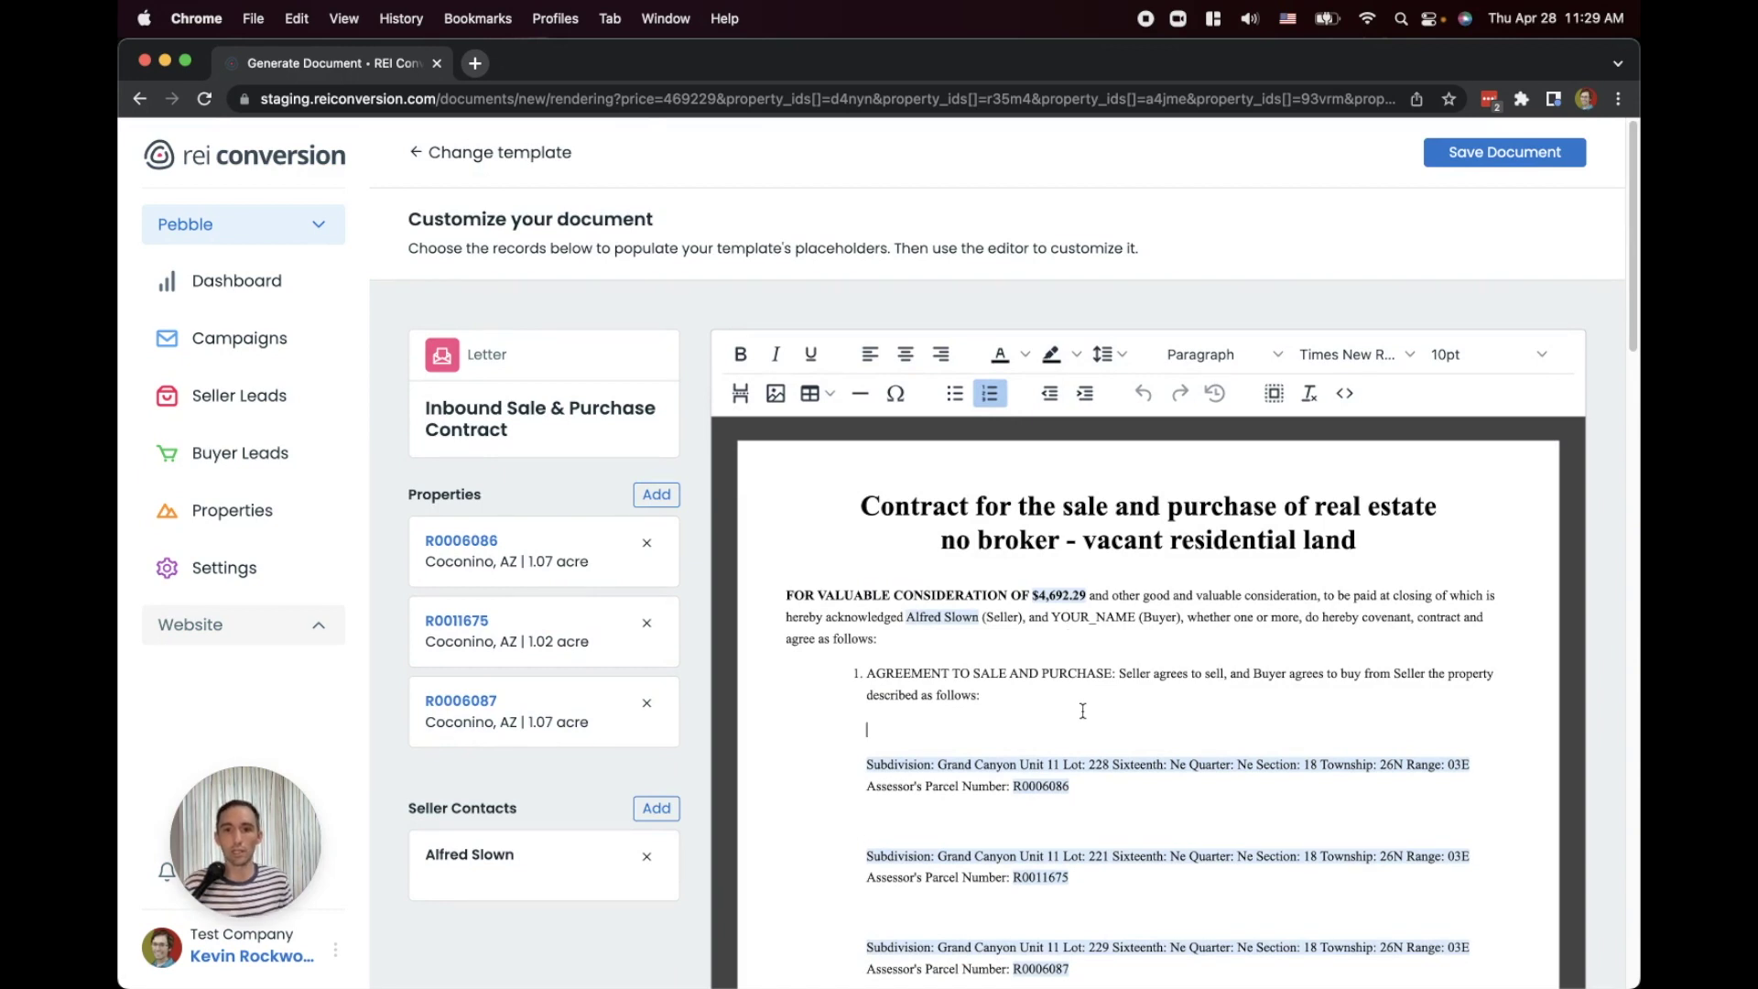
key("BackSpace")
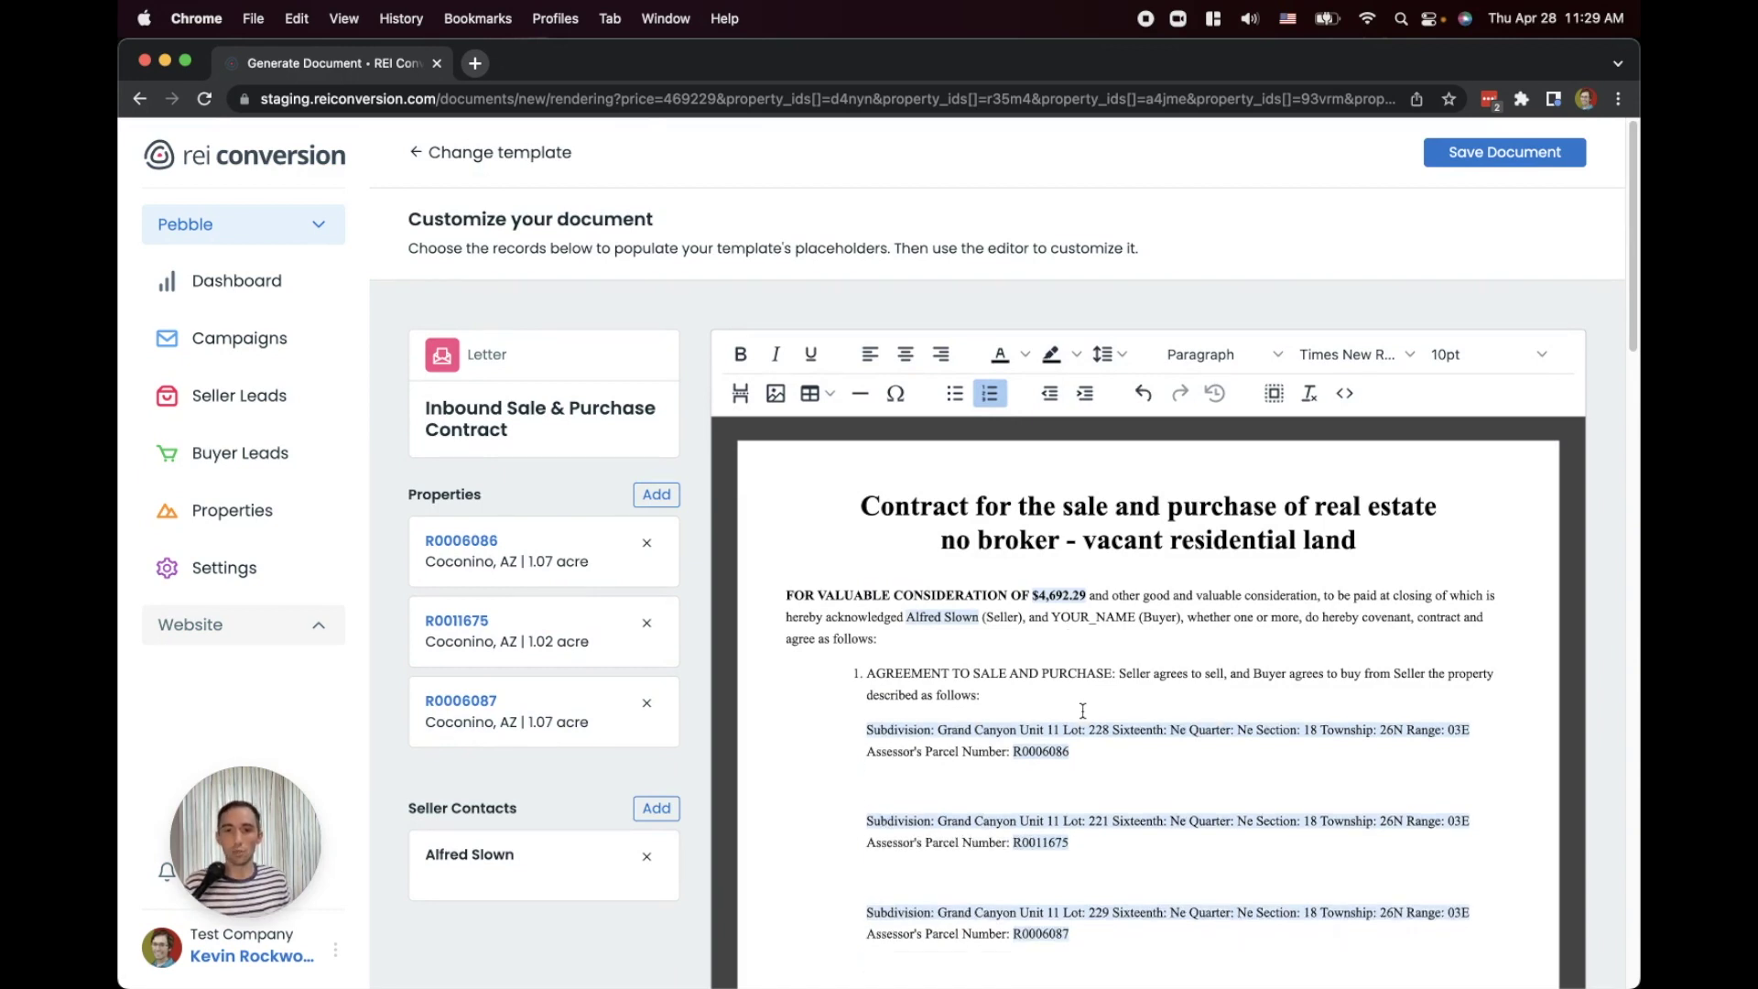
scroll(1105, 724, "down", 2)
left_click(1021, 693)
key("BackSpace")
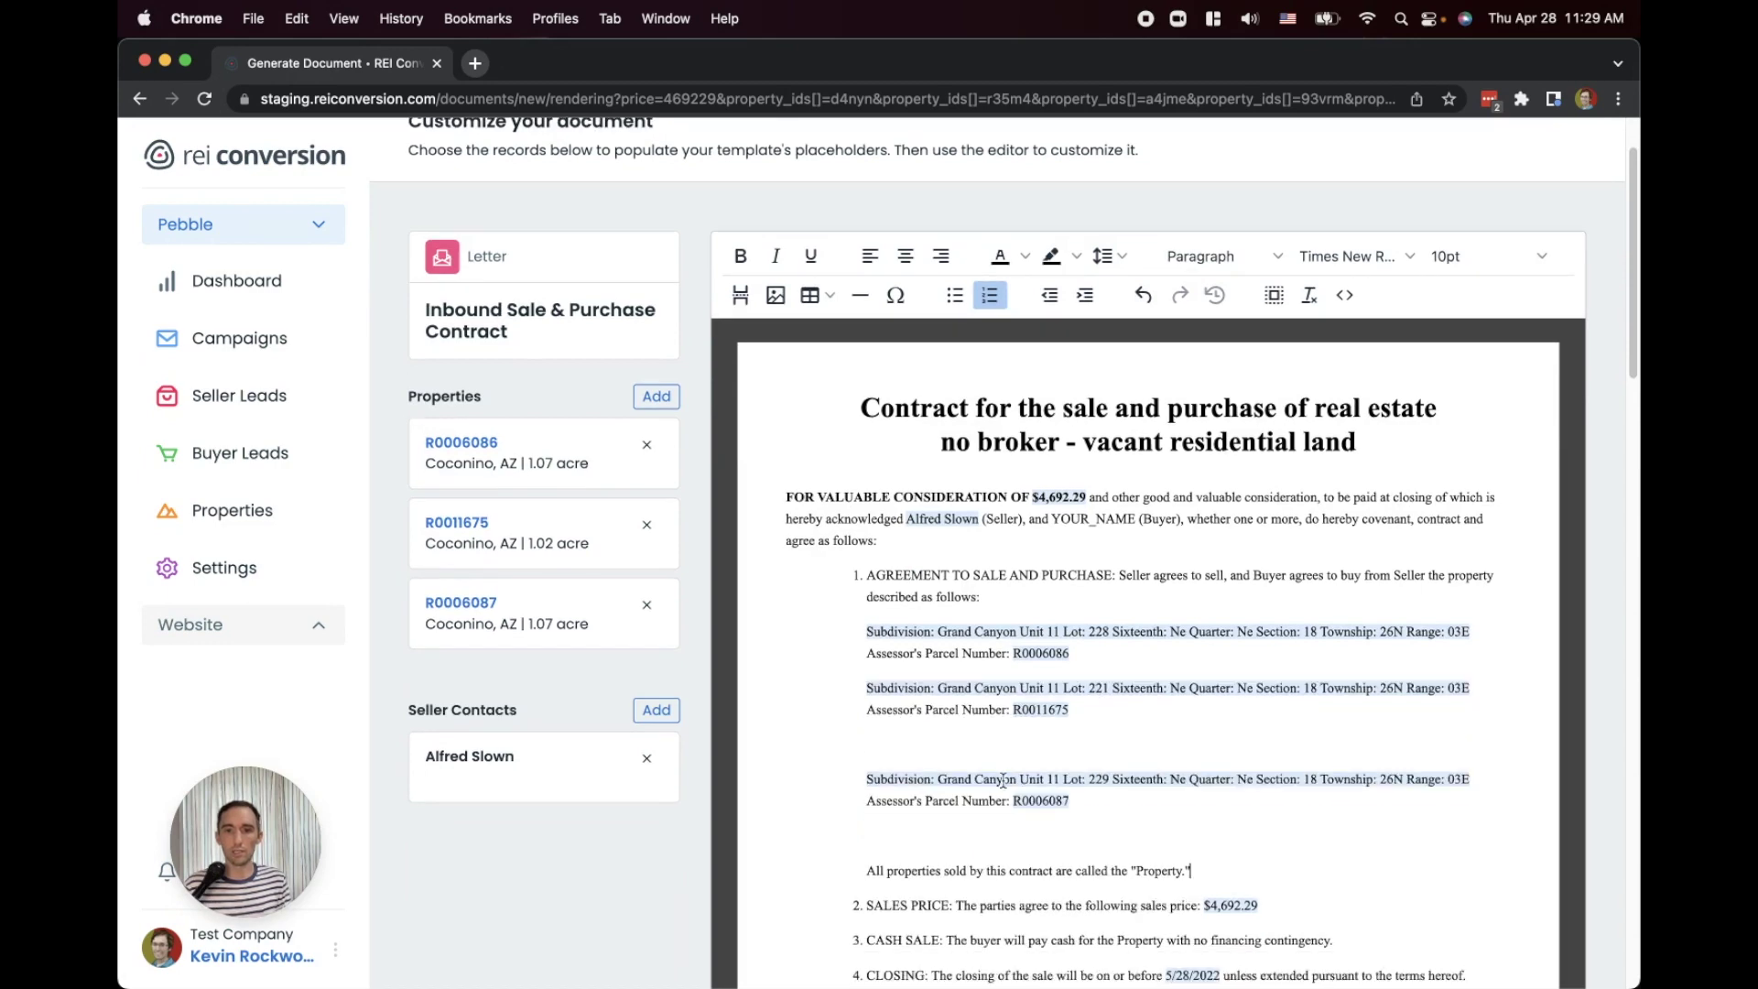
key("BackSpace")
left_click(983, 803)
key("BackSpace")
Set the closing date in section 4 of the contract to 6/15/2022.
scroll(985, 805, "down", 5)
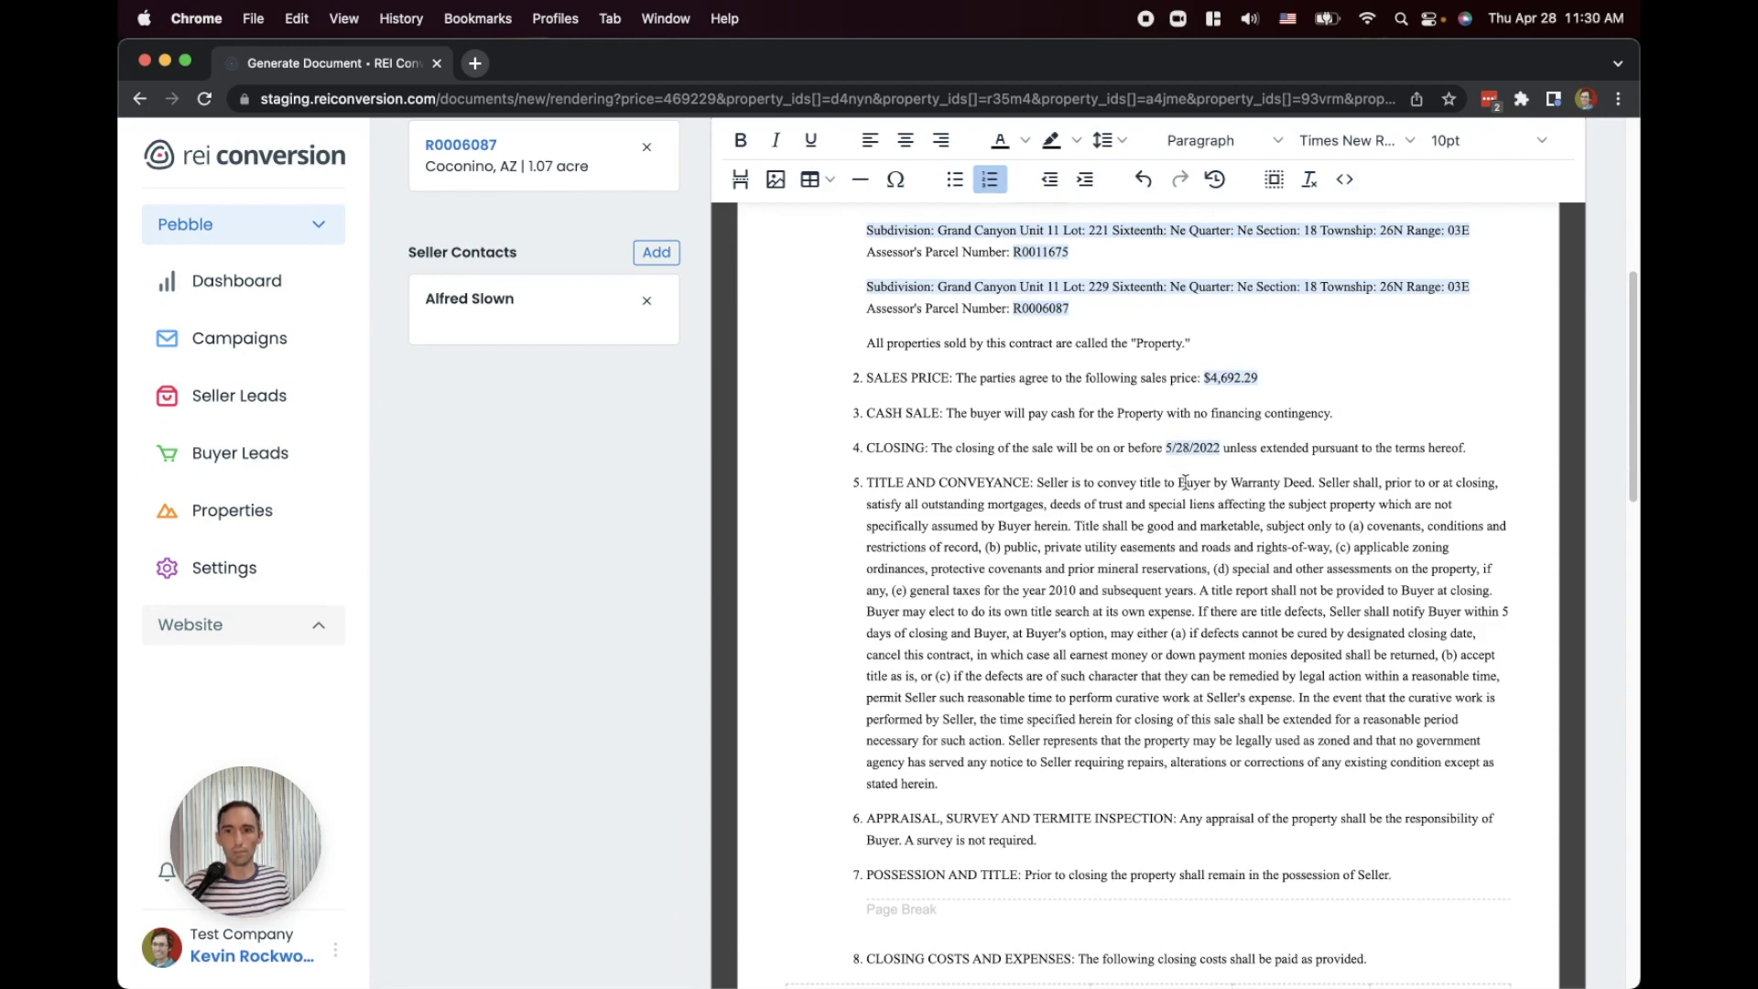
key("BackSpace")
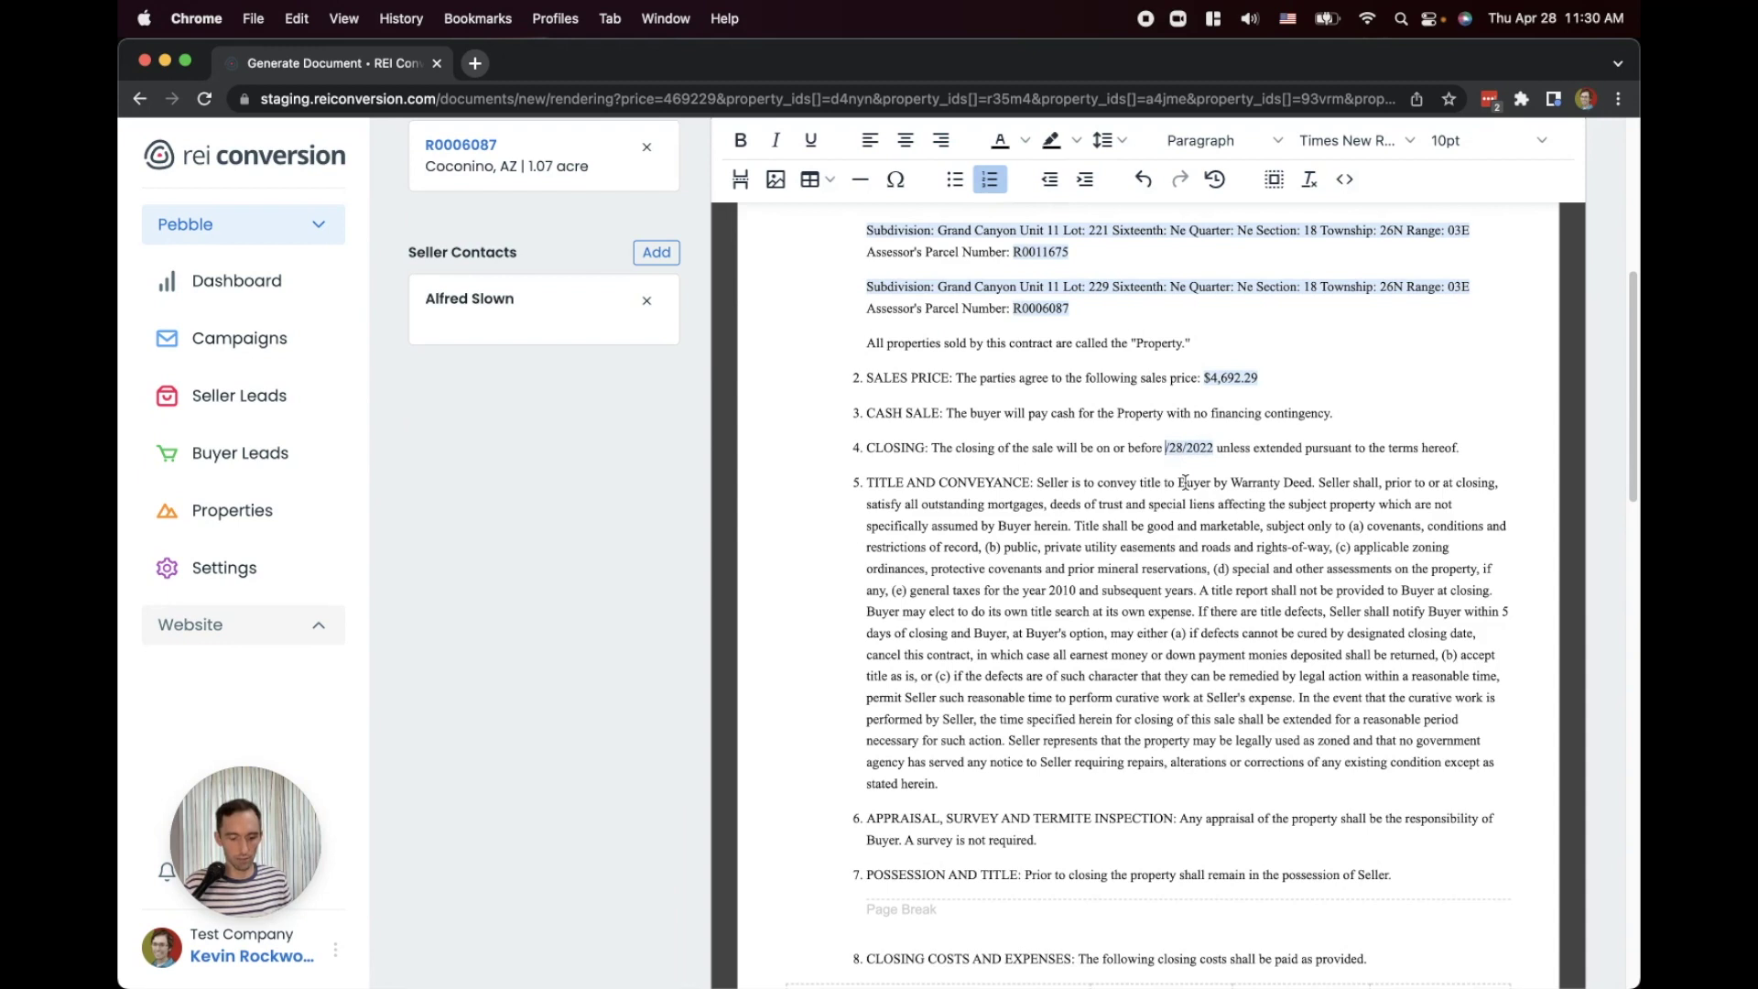
type("6")
key("Right")
key("Delete")
key("Delete")
type("15")
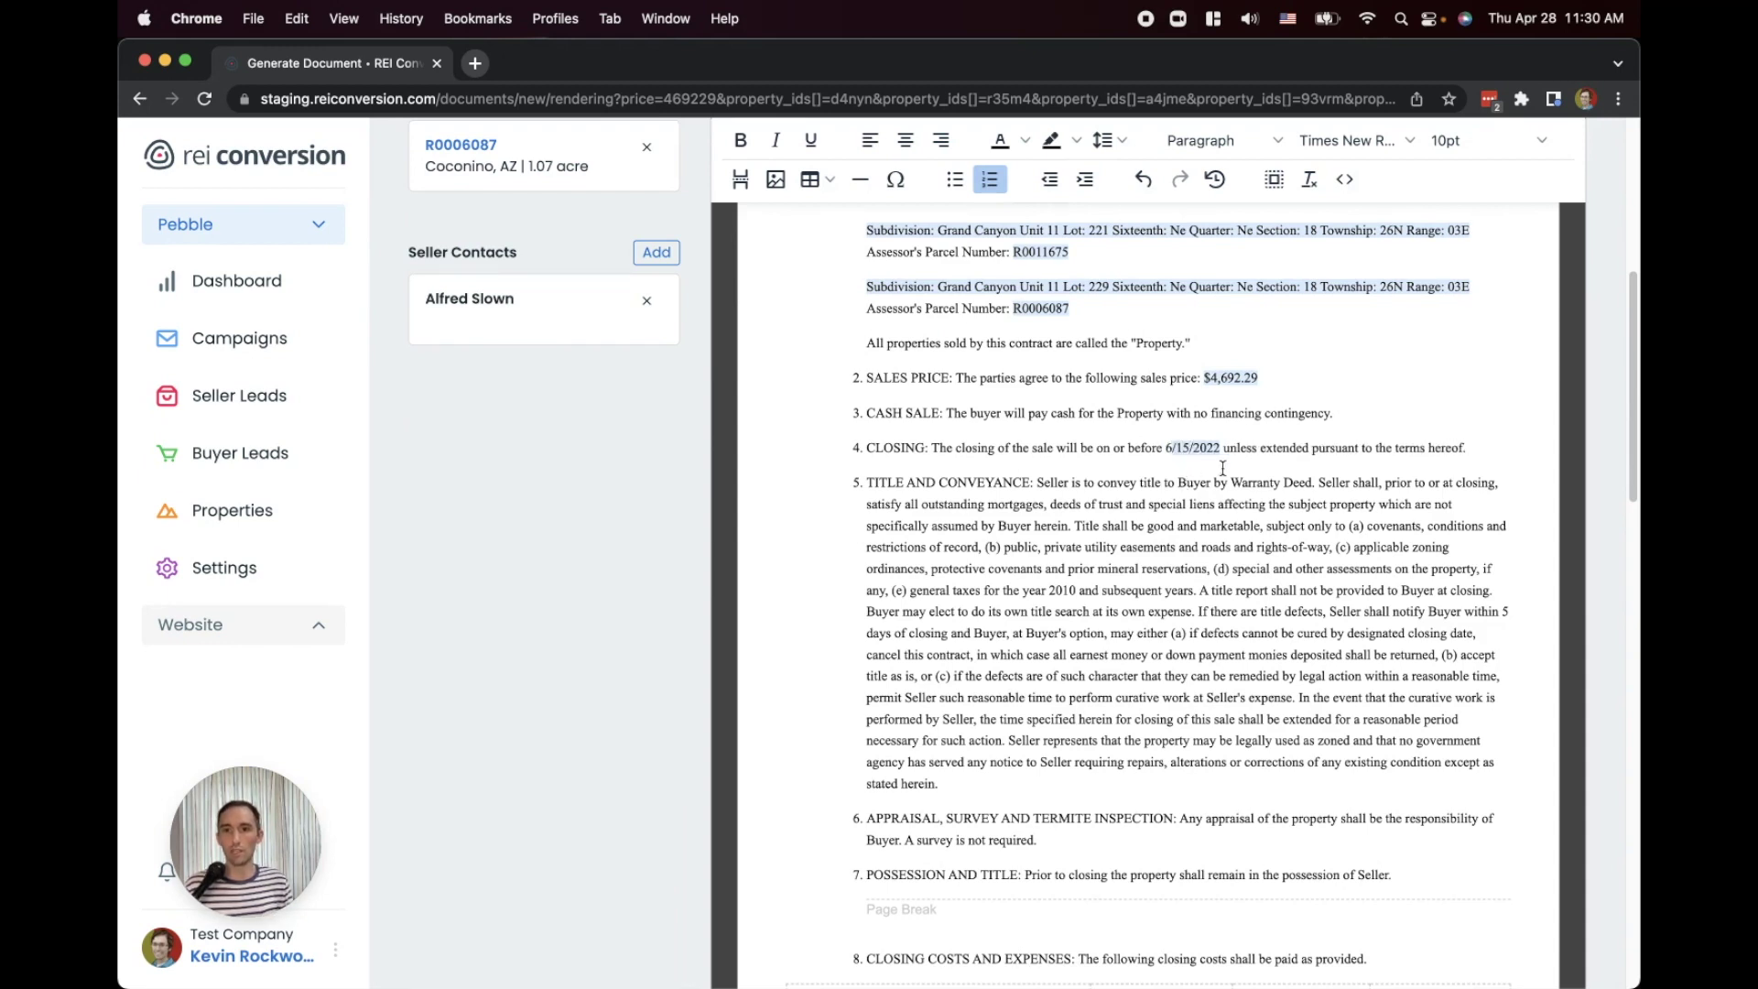
Check the rest of the contract down to the signature block and save the document.
scroll(1225, 510, "down", 10)
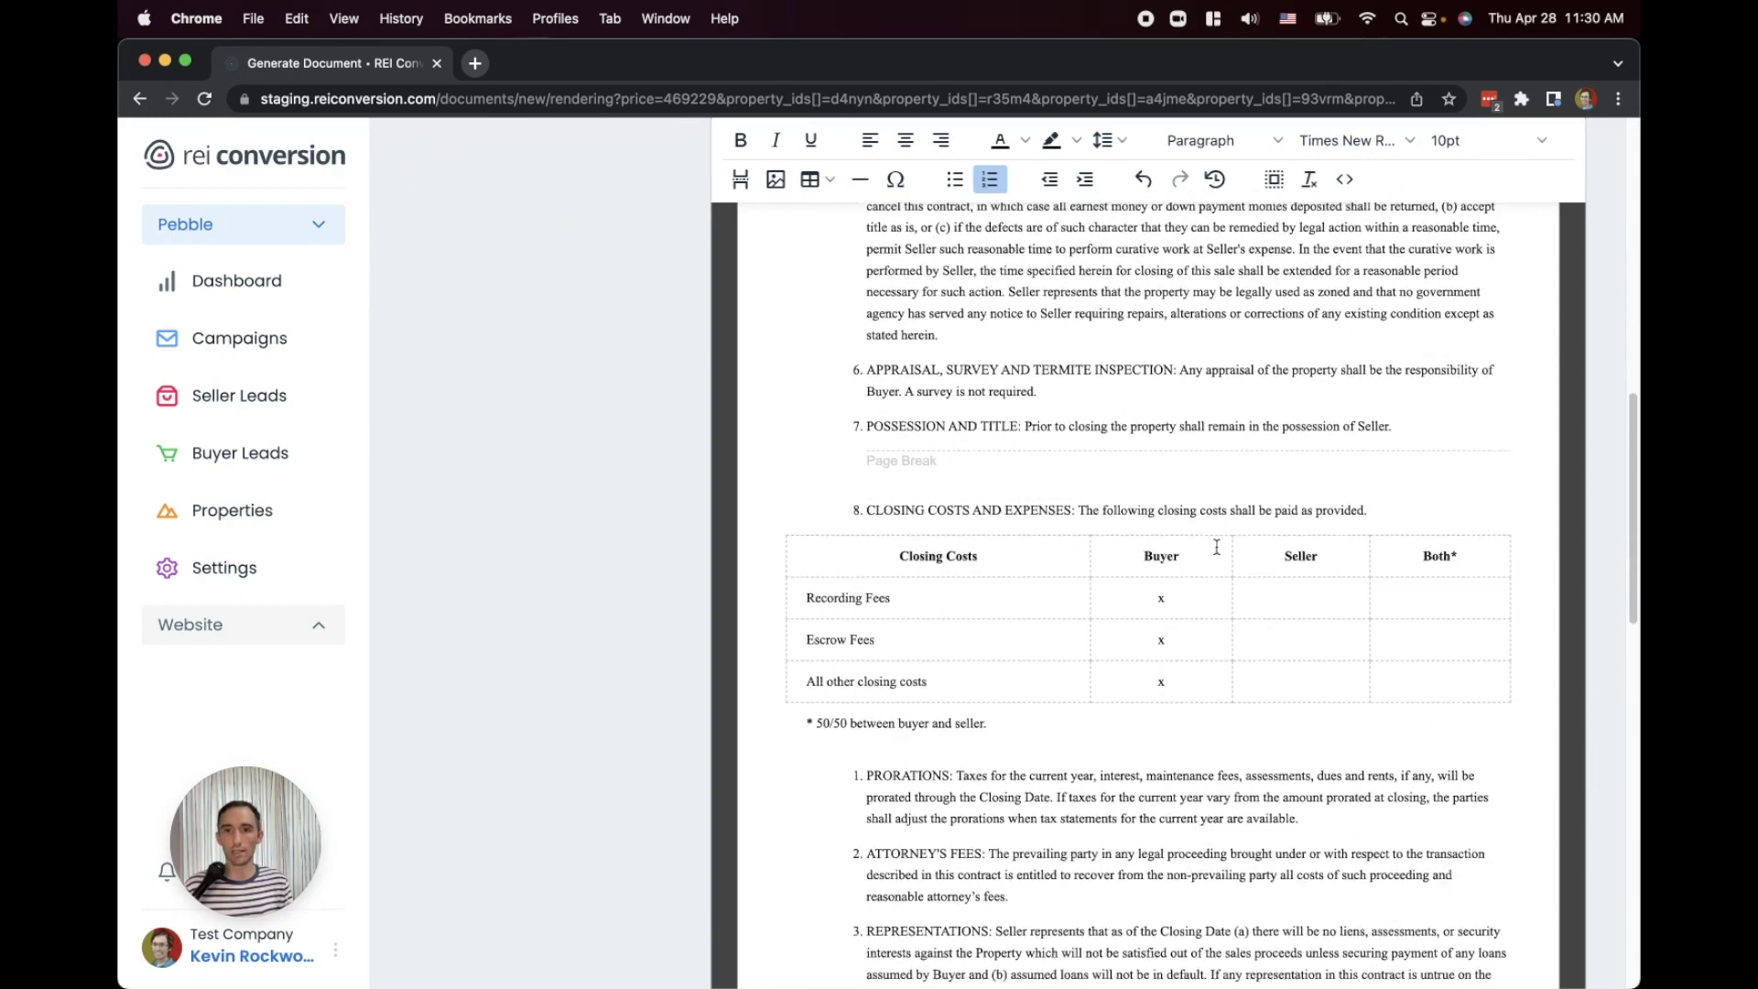
scroll(1217, 546, "down", 10)
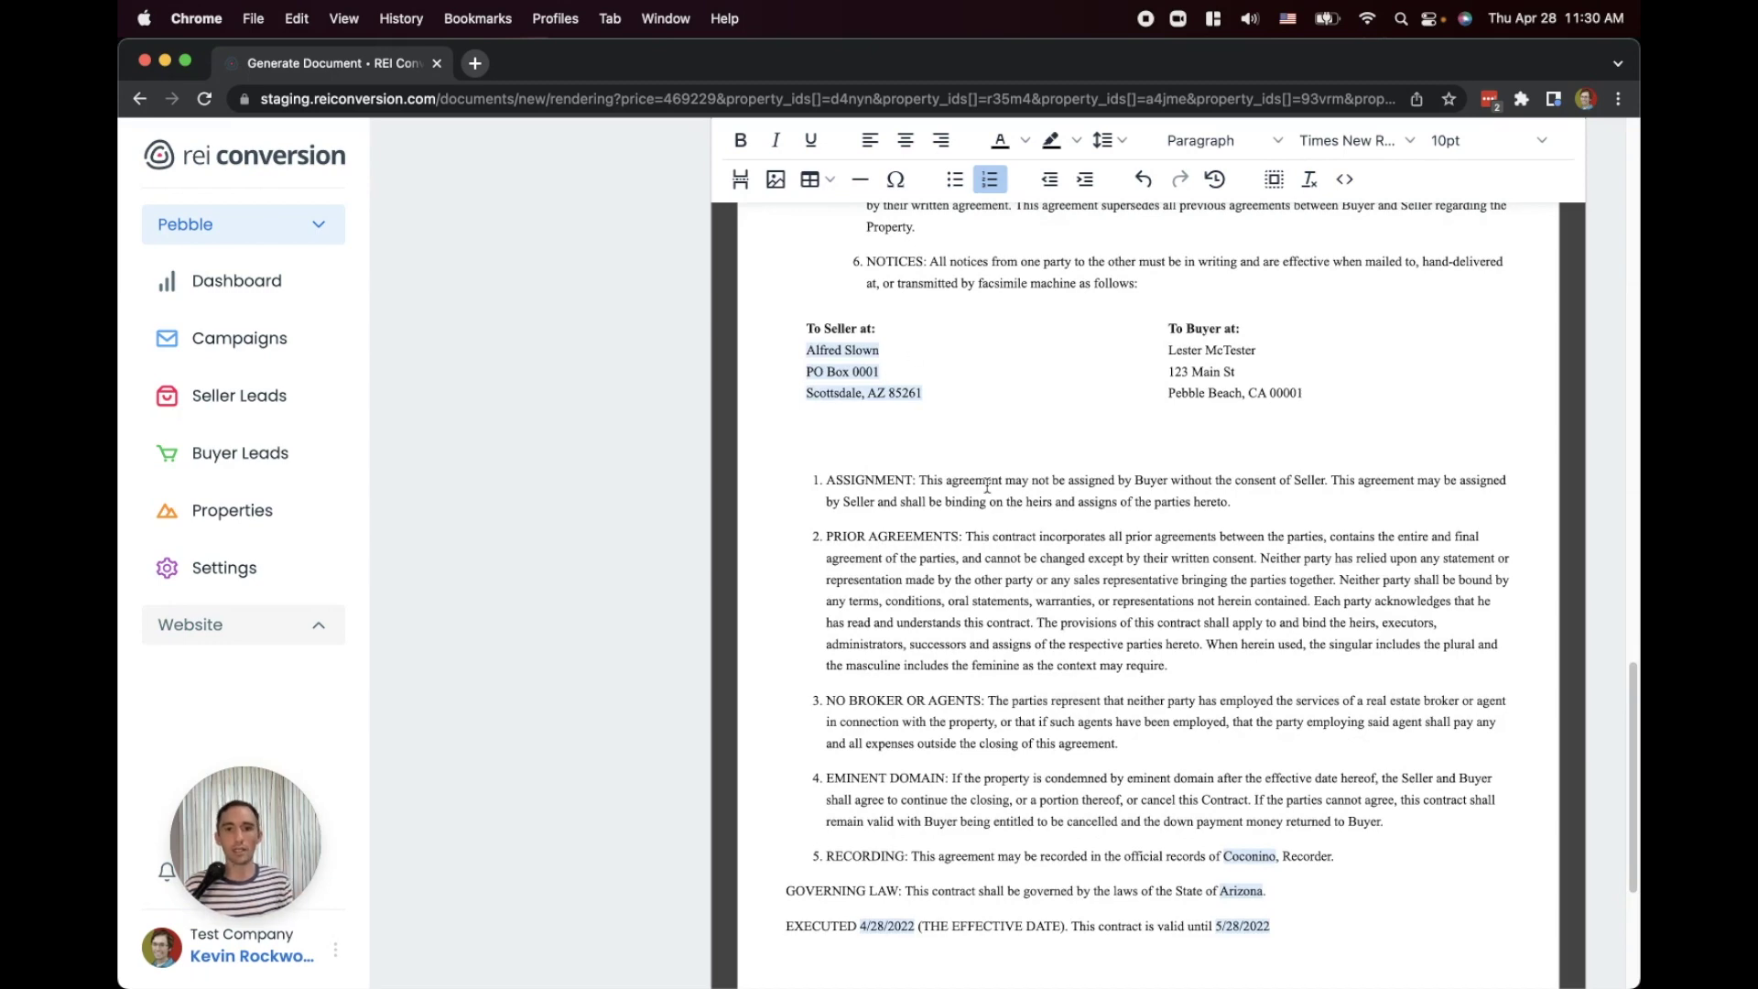
scroll(986, 486, "down", 4)
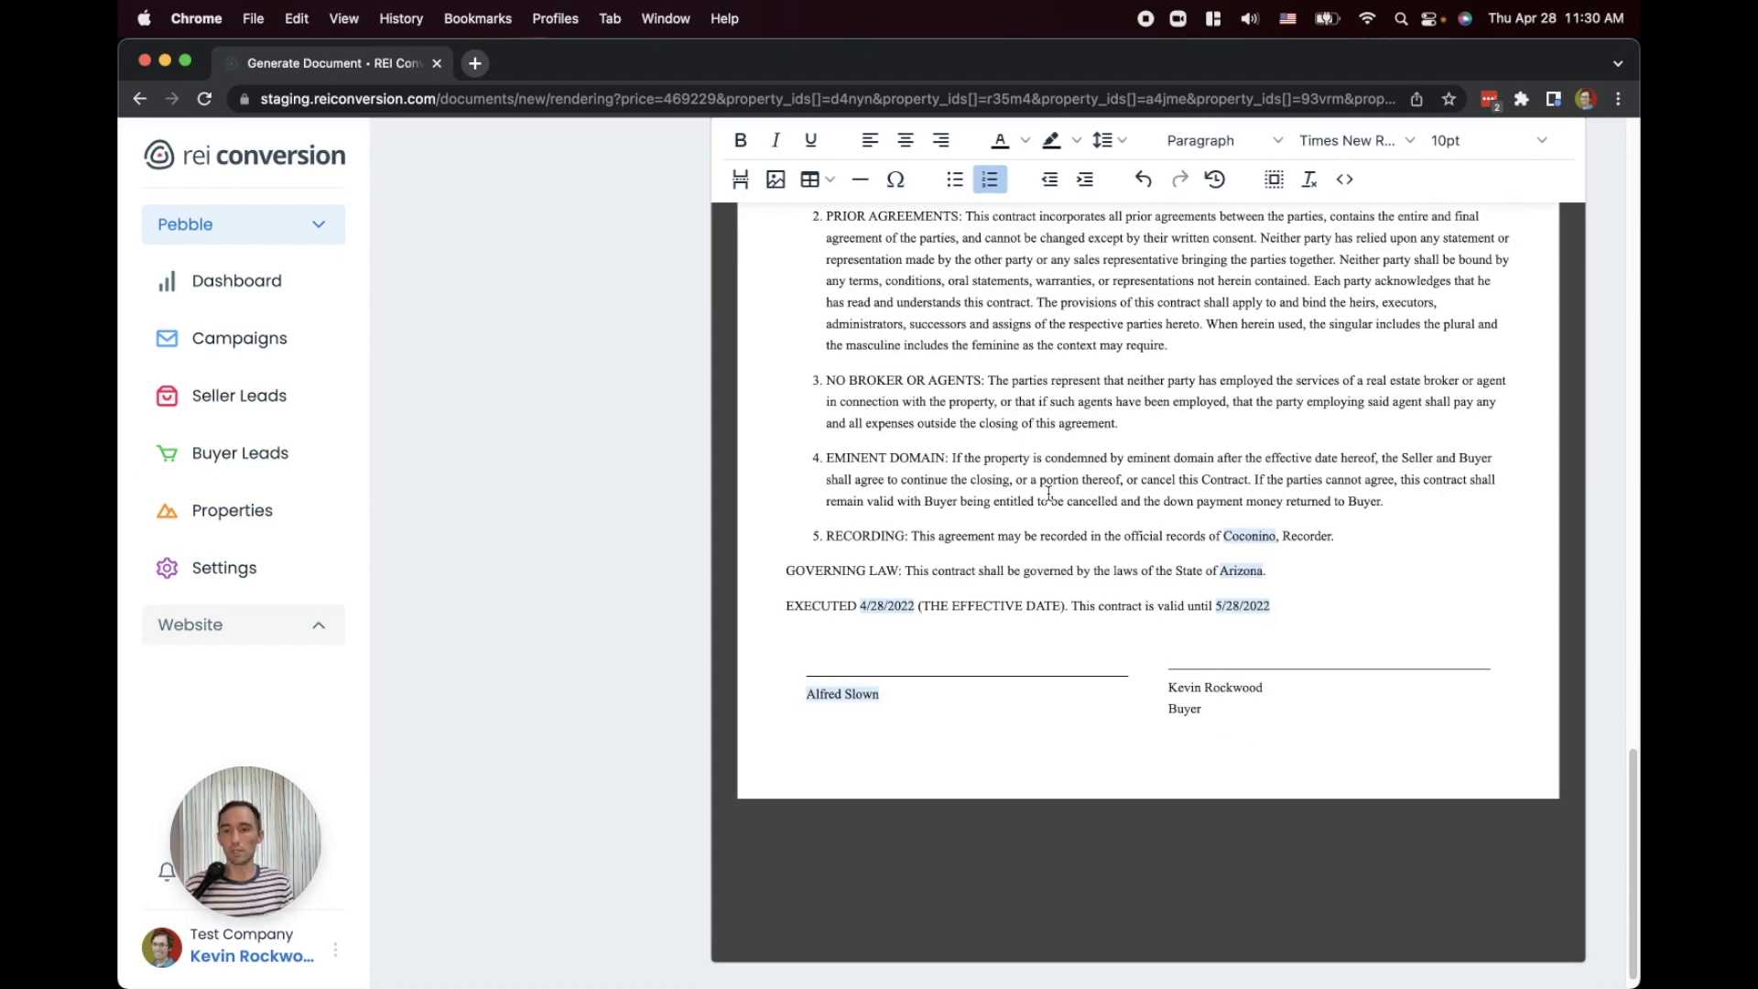
scroll(1049, 493, "up", 20)
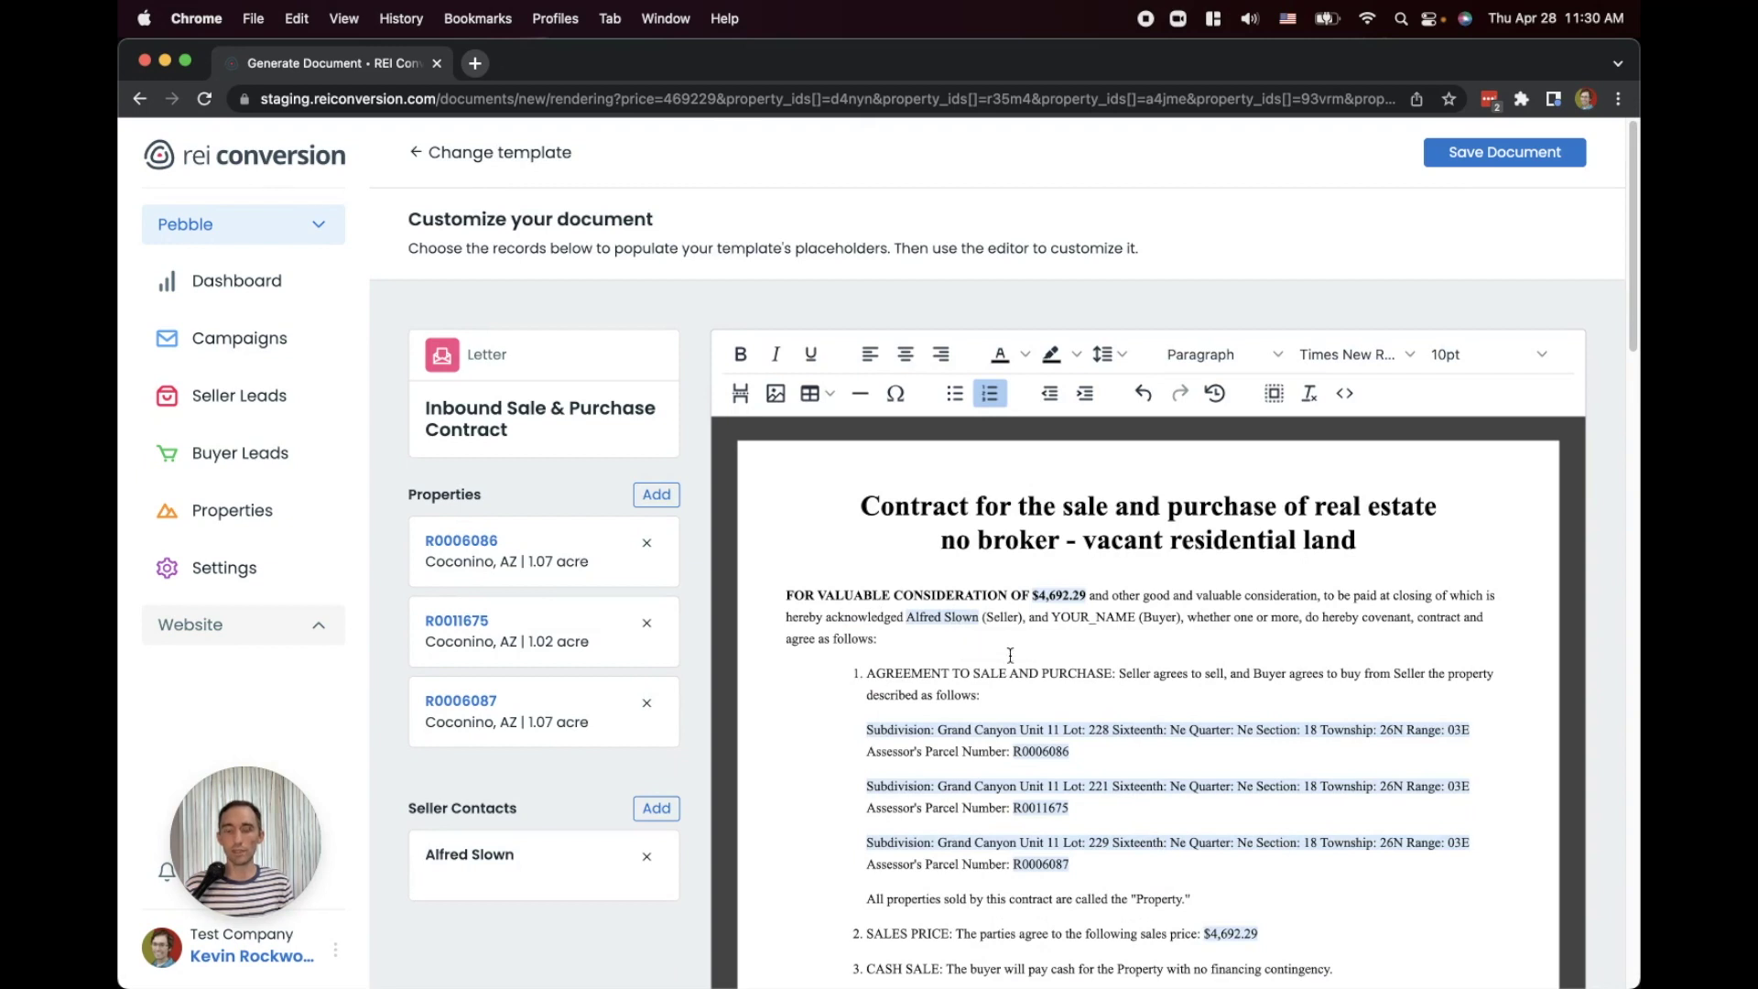
left_click(1535, 154)
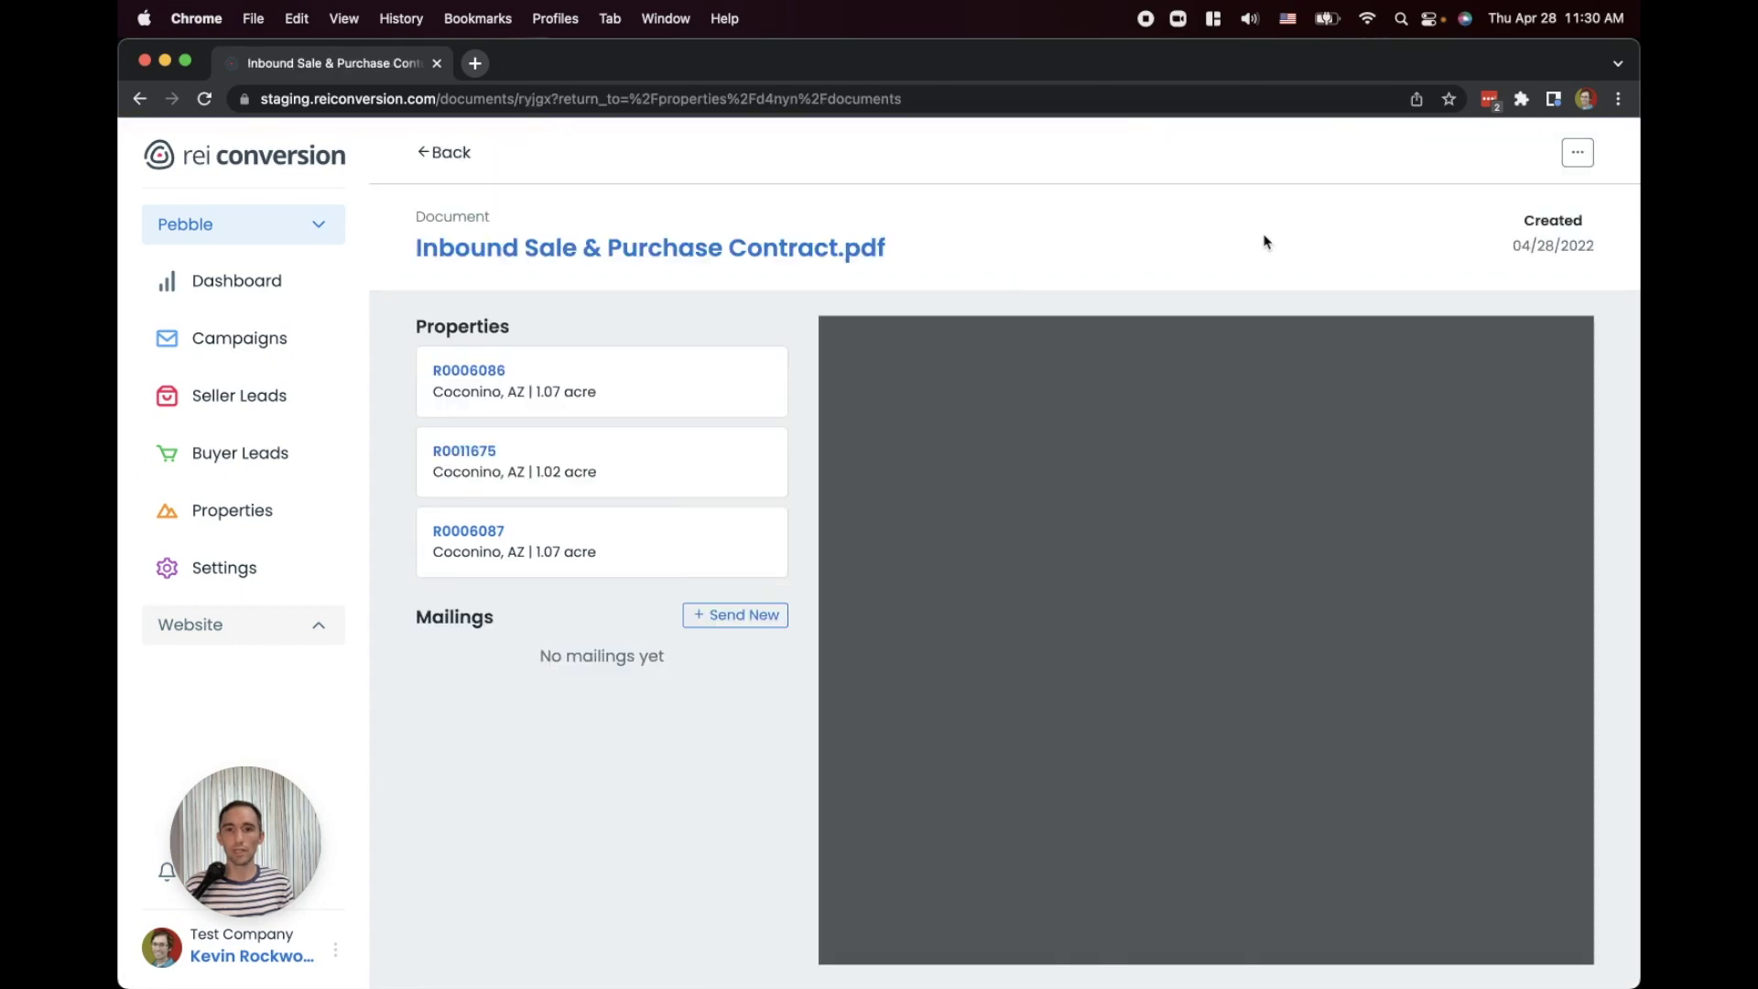
Review the saved contract PDF, checking the property descriptions, sales price, closing date and closing costs table.
scroll(1064, 574, "down", 2)
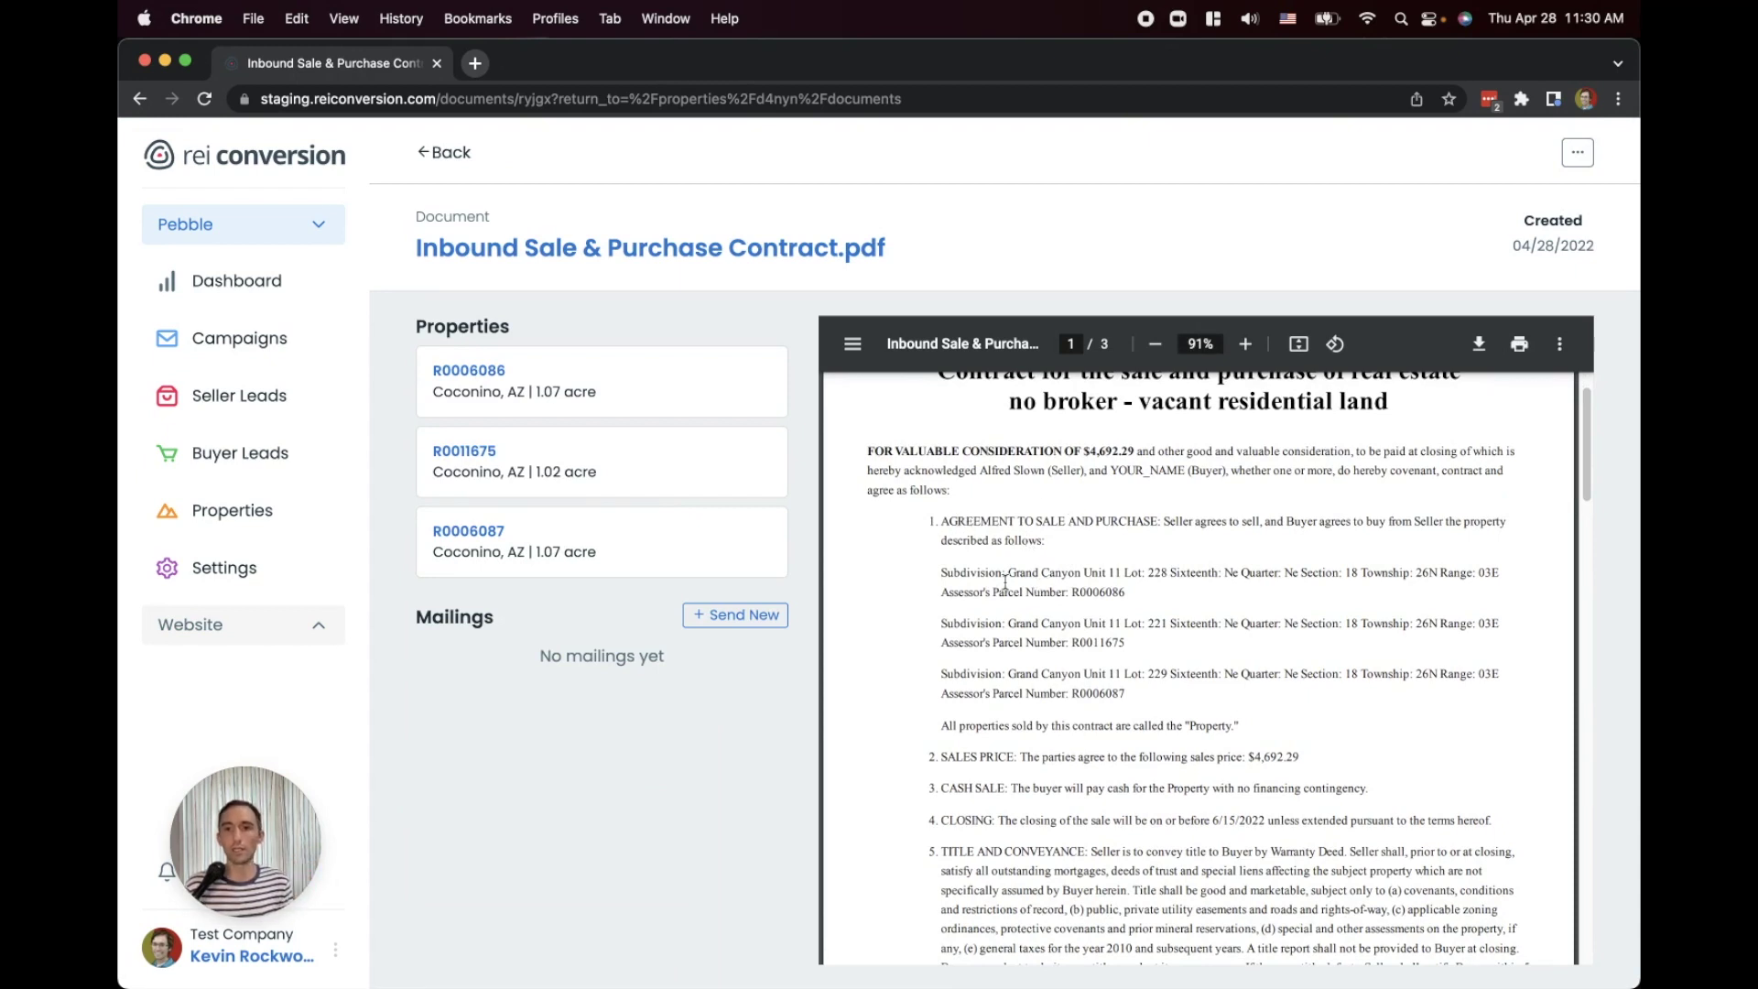
scroll(1017, 577, "down", 1)
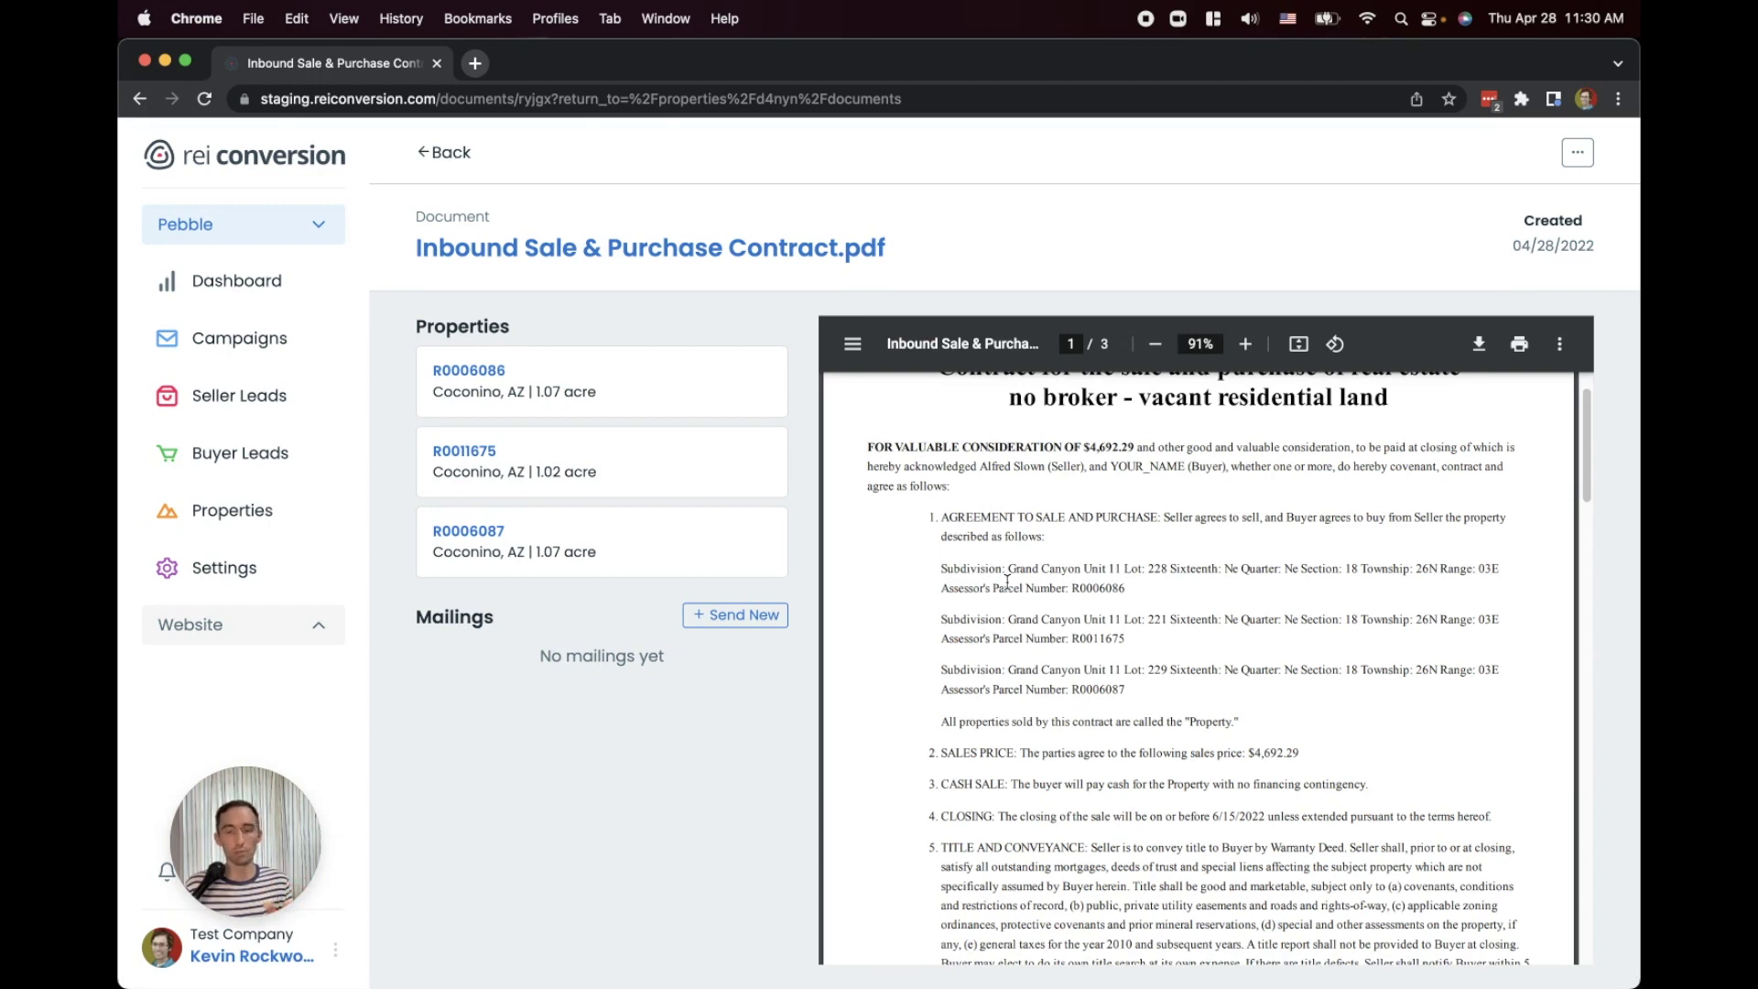
scroll(956, 579, "down", 3)
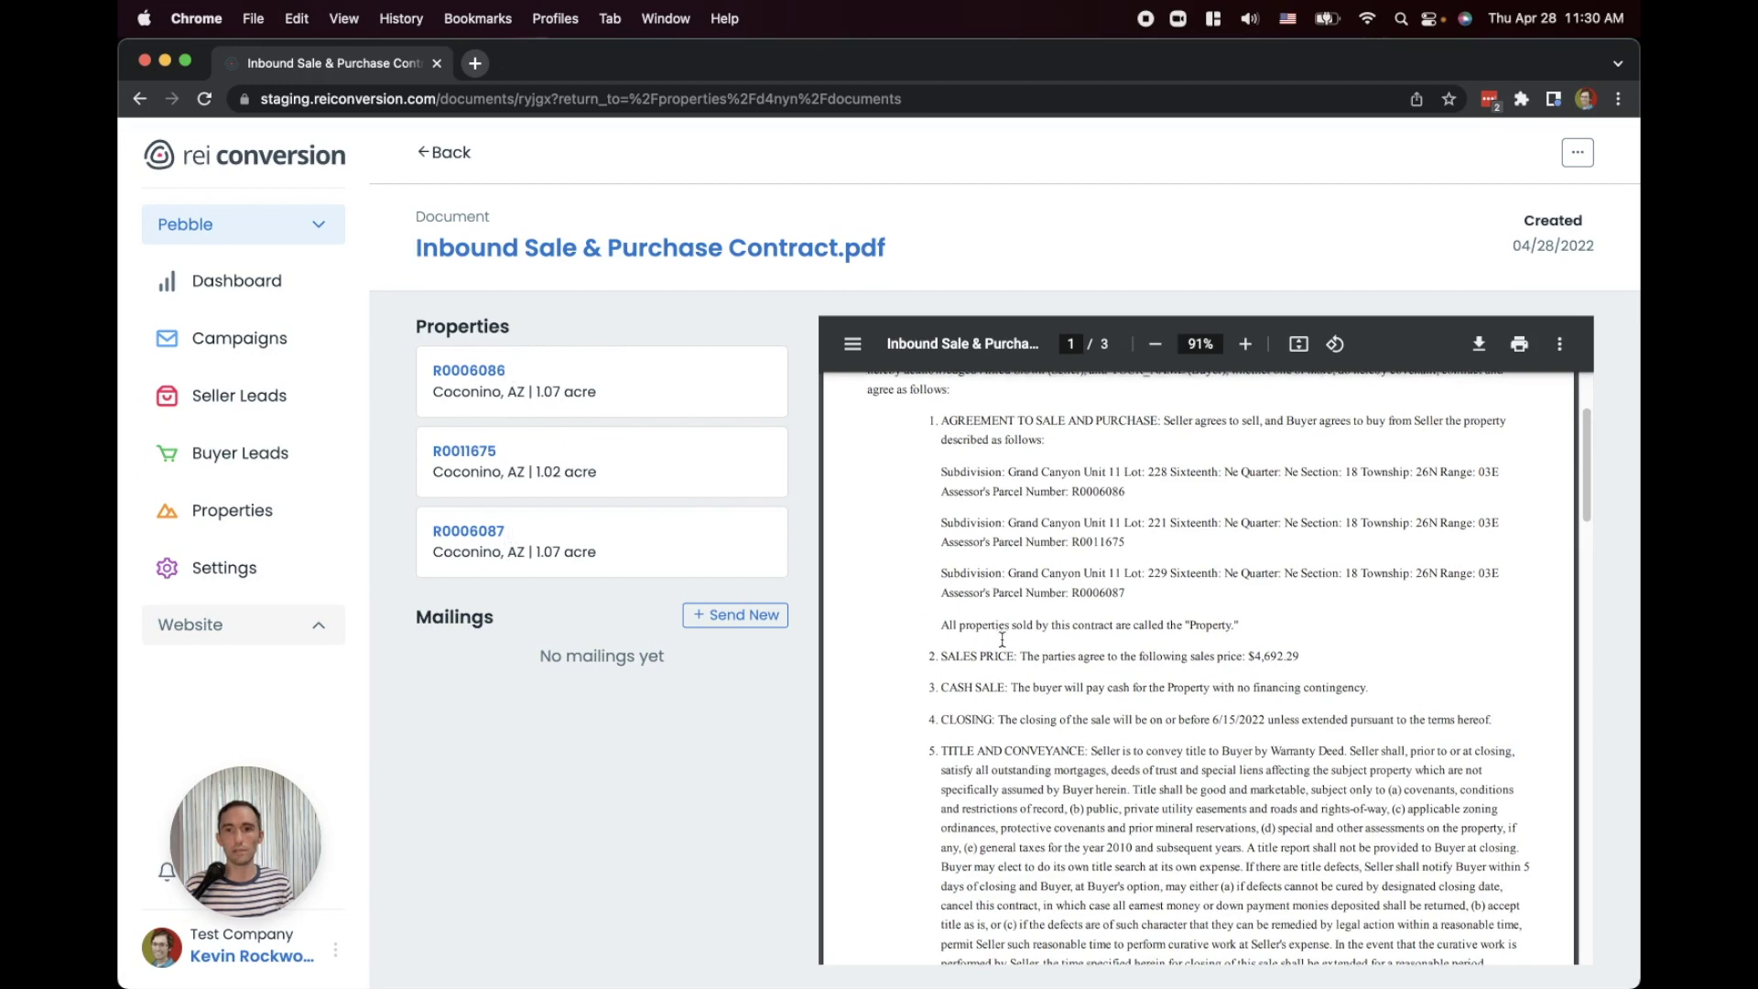
scroll(1262, 545, "down", 1)
scroll(1068, 584, "down", 10)
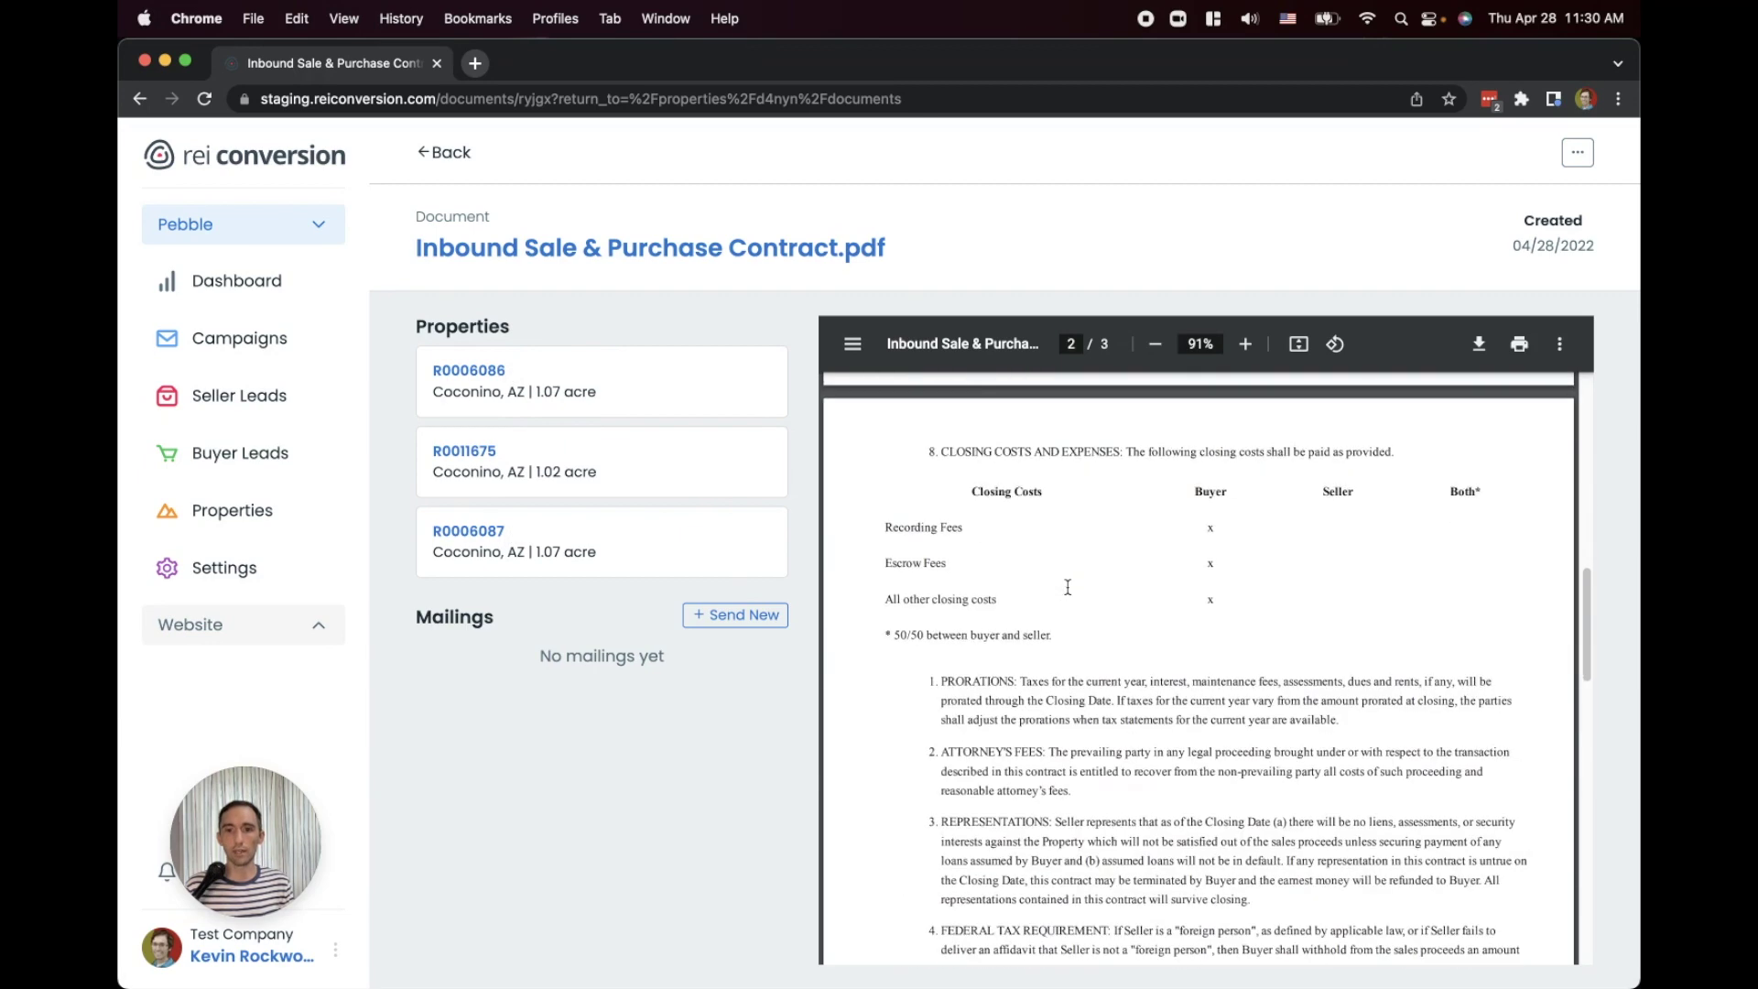
scroll(1041, 619, "up", 3)
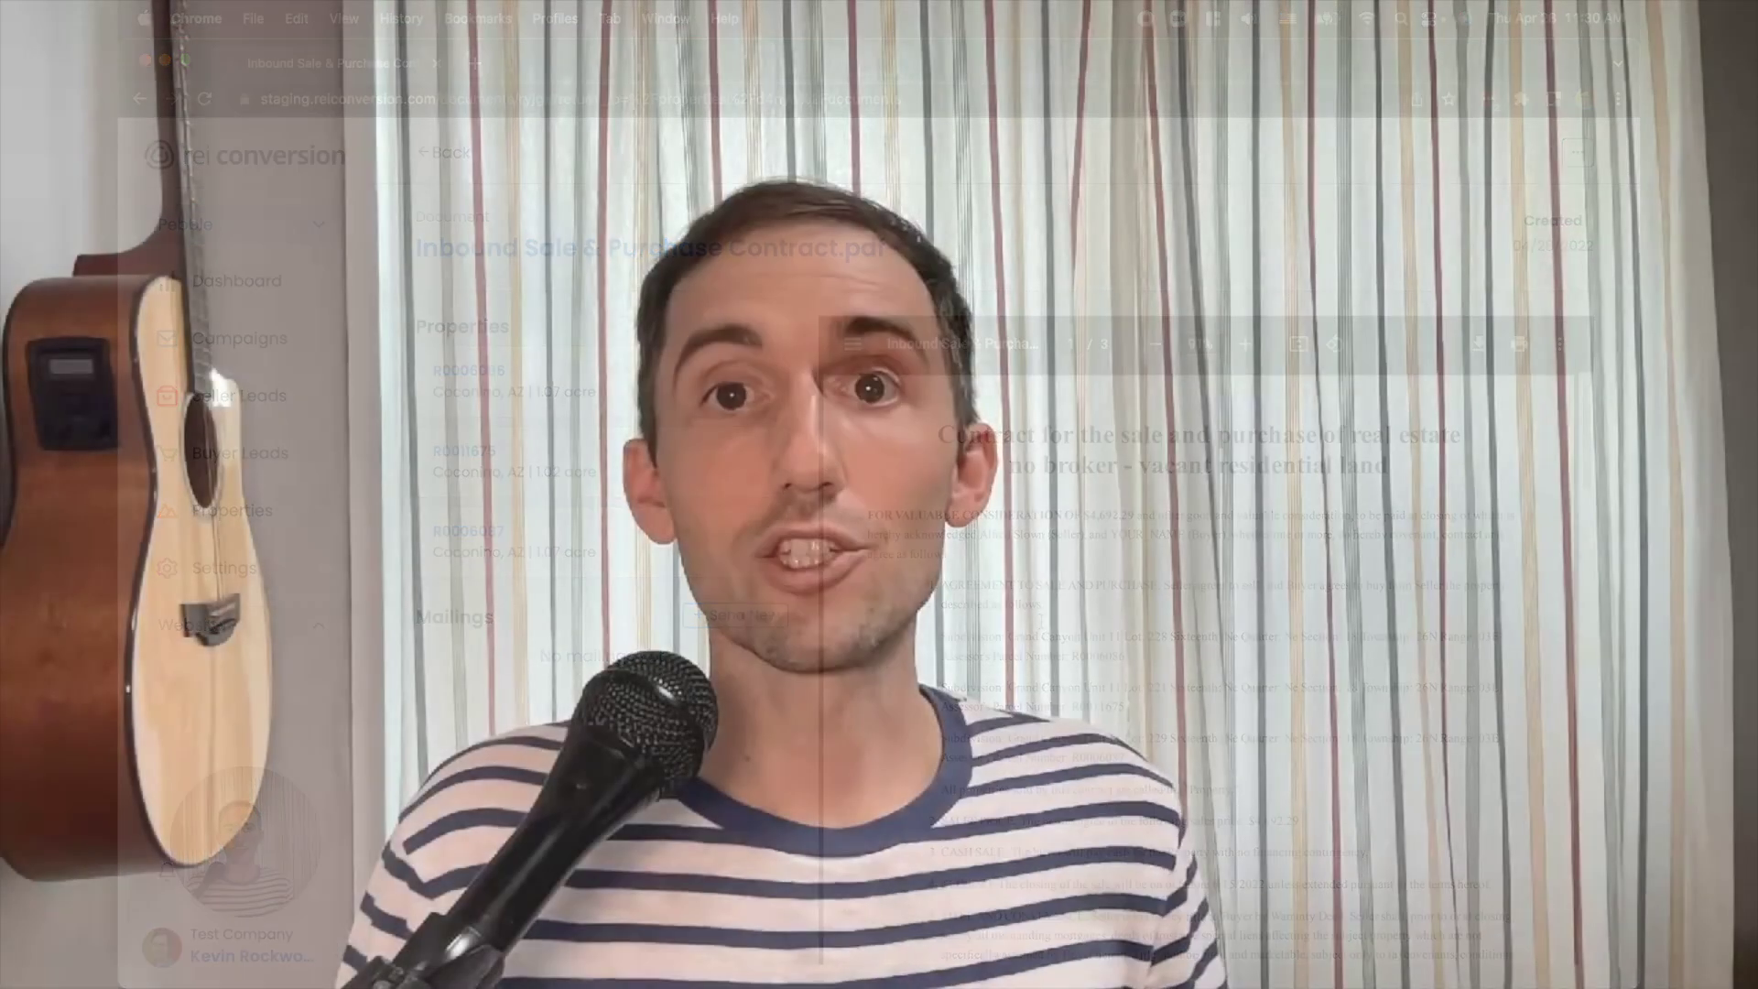